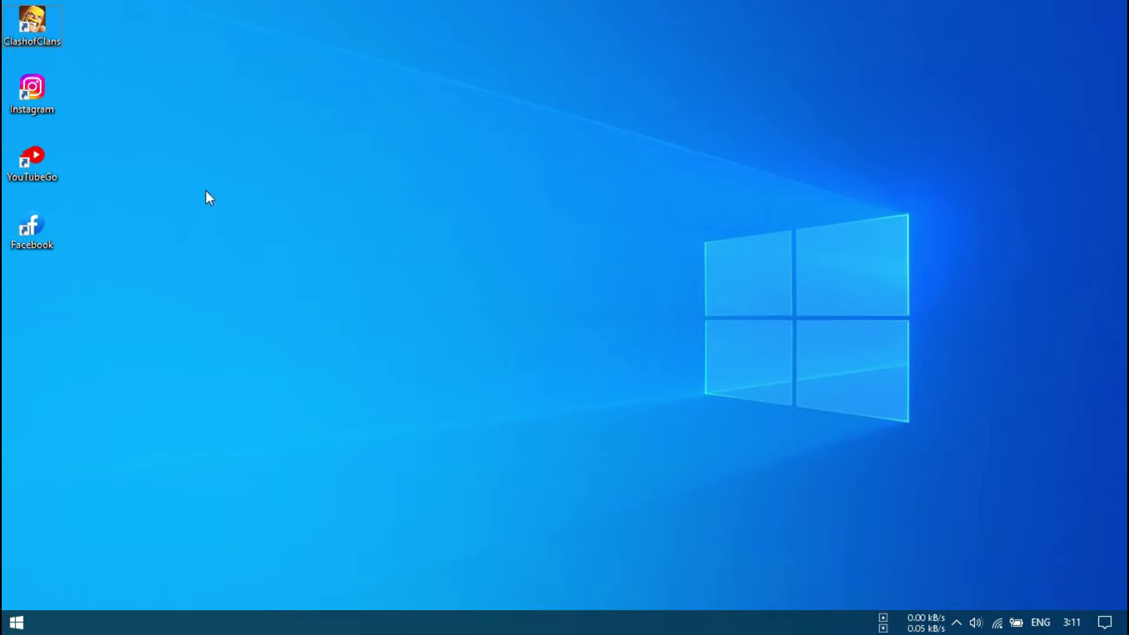
{"action": "left_click", "coordinate": [16, 623]}
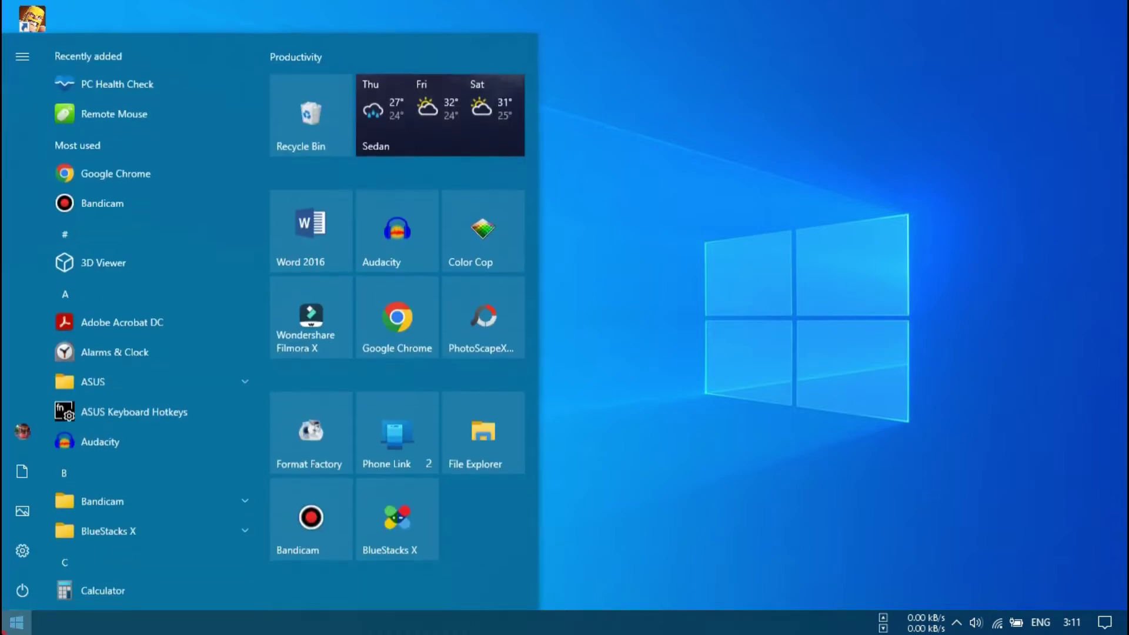
{"action": "left_click", "coordinate": [472, 473]}
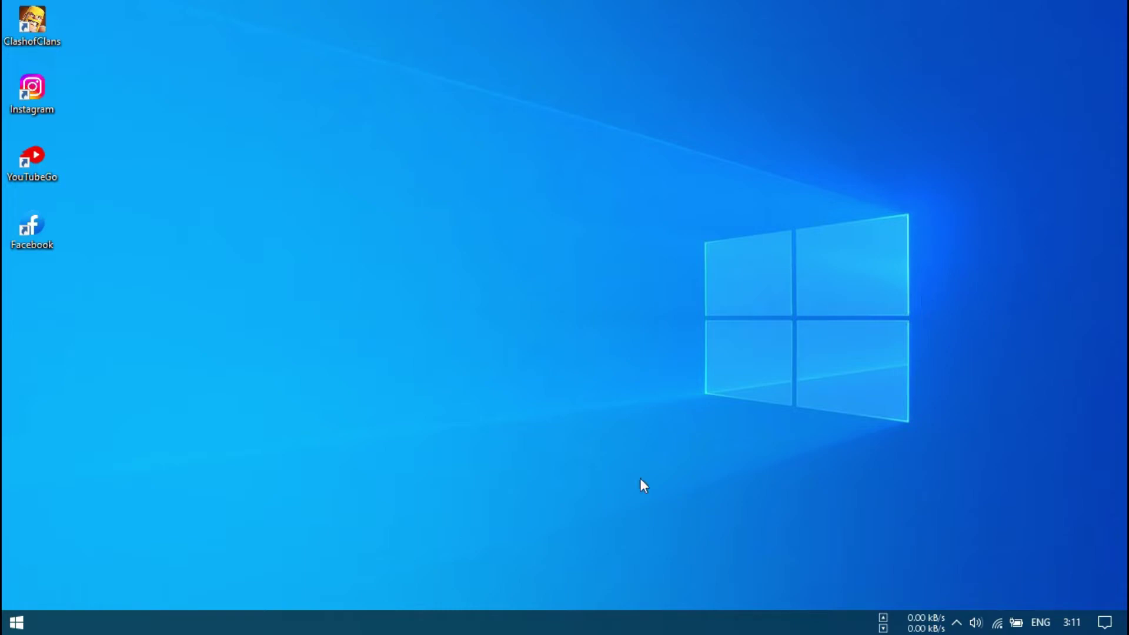
{"action": "left_click", "coordinate": [16, 622]}
{"action": "left_click", "coordinate": [16, 622]}
{"action": "left_click", "coordinate": [17, 622]}
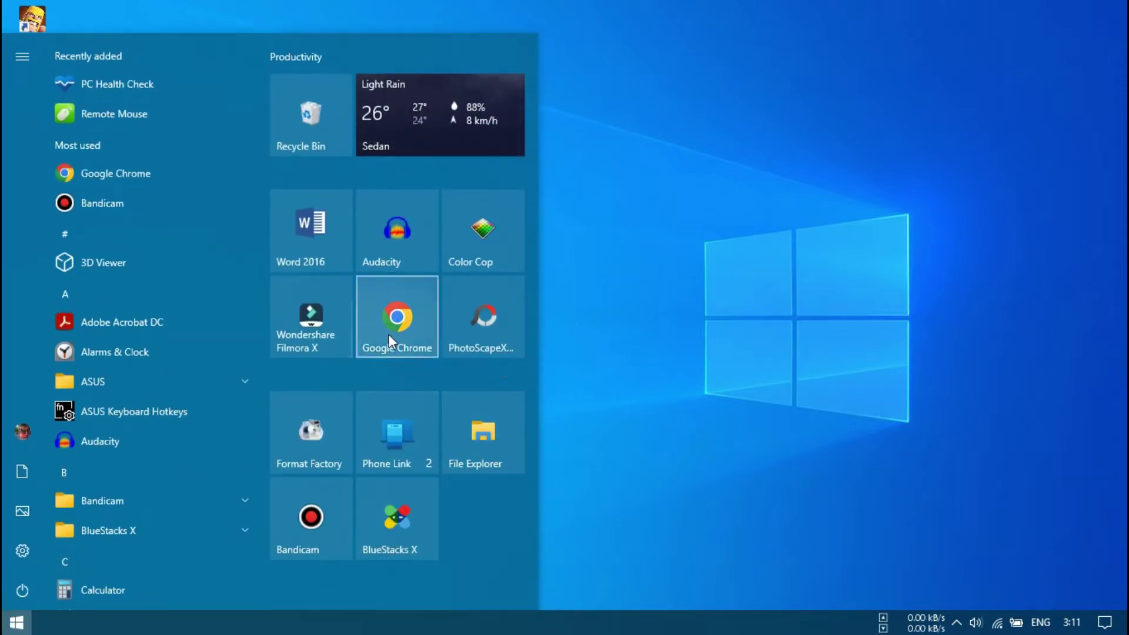
{"action": "left_click", "coordinate": [411, 347]}
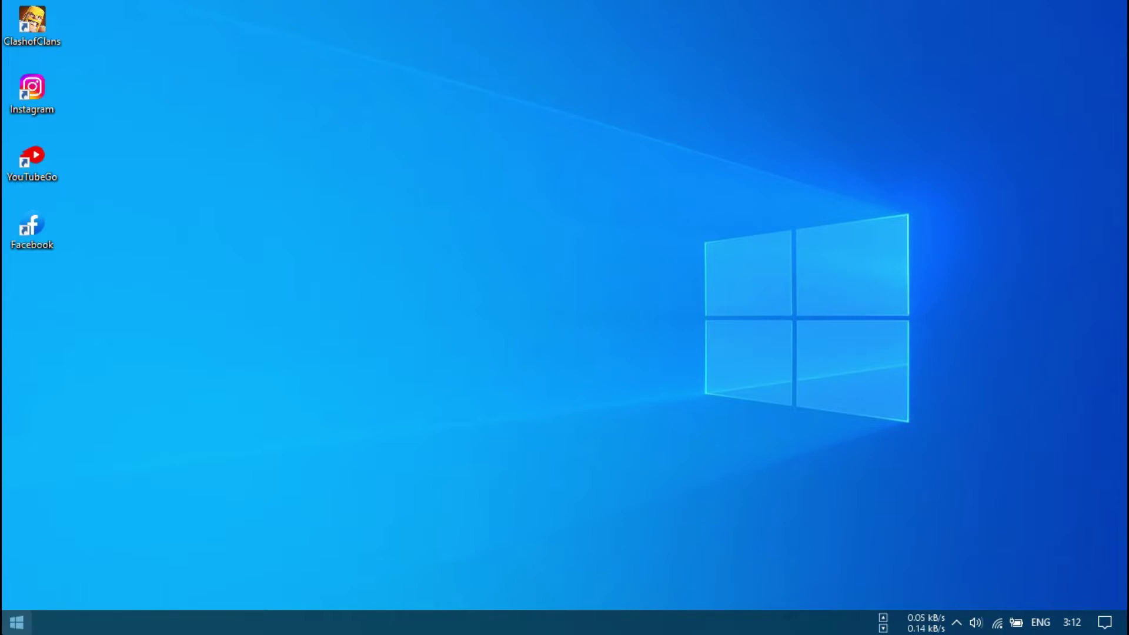
Open Word 2016 and create a blank document, with the cursor placed on its first line.
{"action": "left_click", "coordinate": [17, 623]}
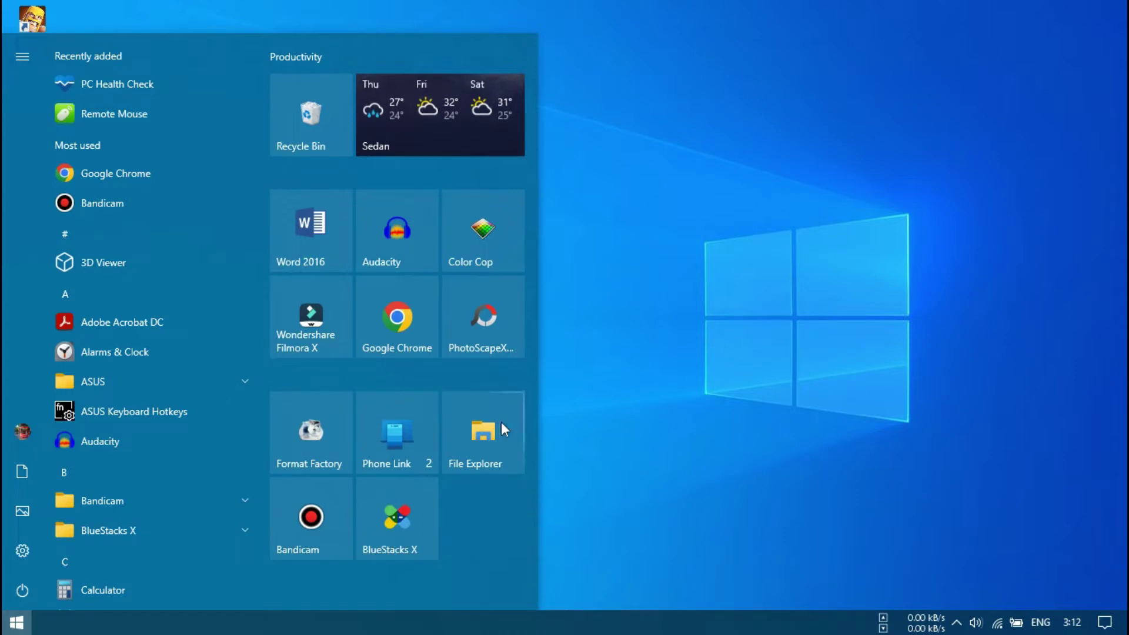
{"action": "left_click", "coordinate": [328, 244]}
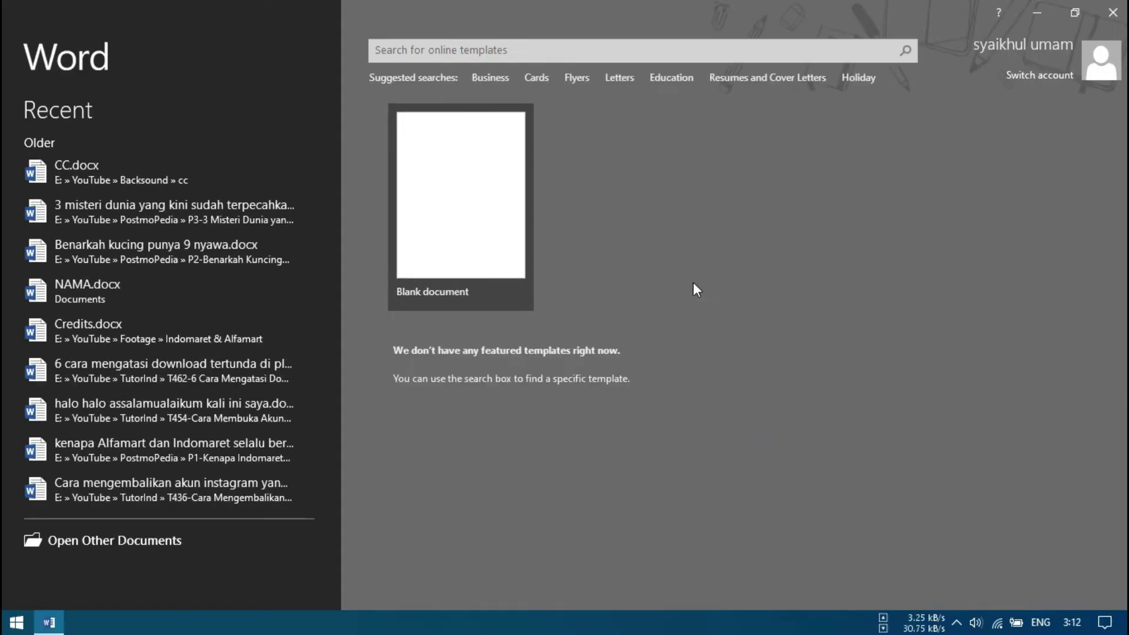
{"action": "left_click", "coordinate": [502, 195]}
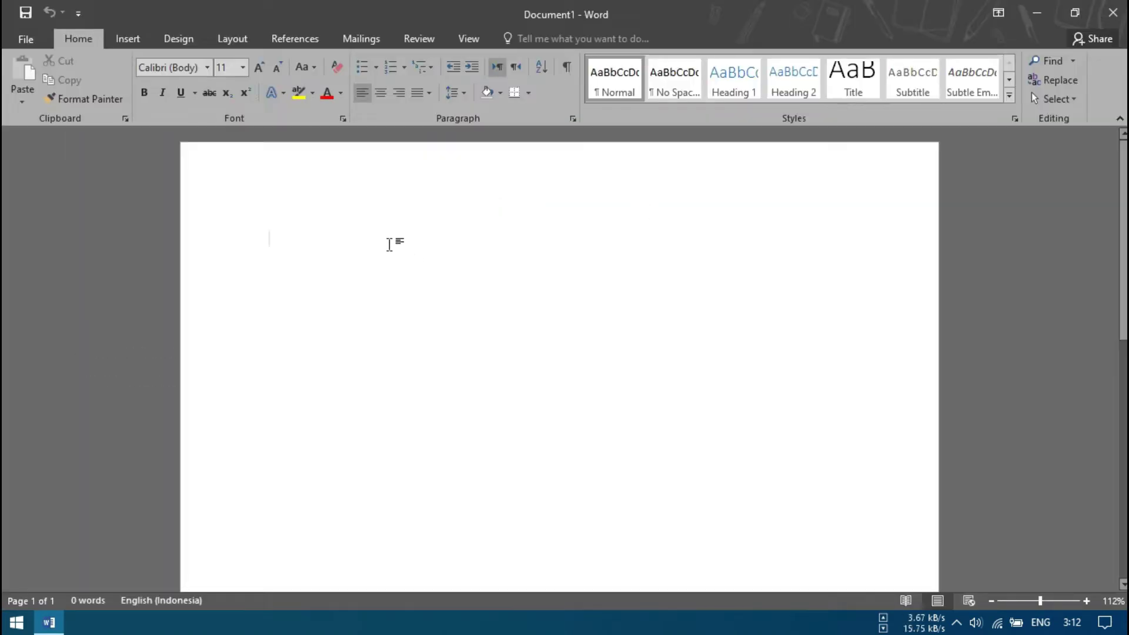
{"action": "left_click", "coordinate": [386, 240]}
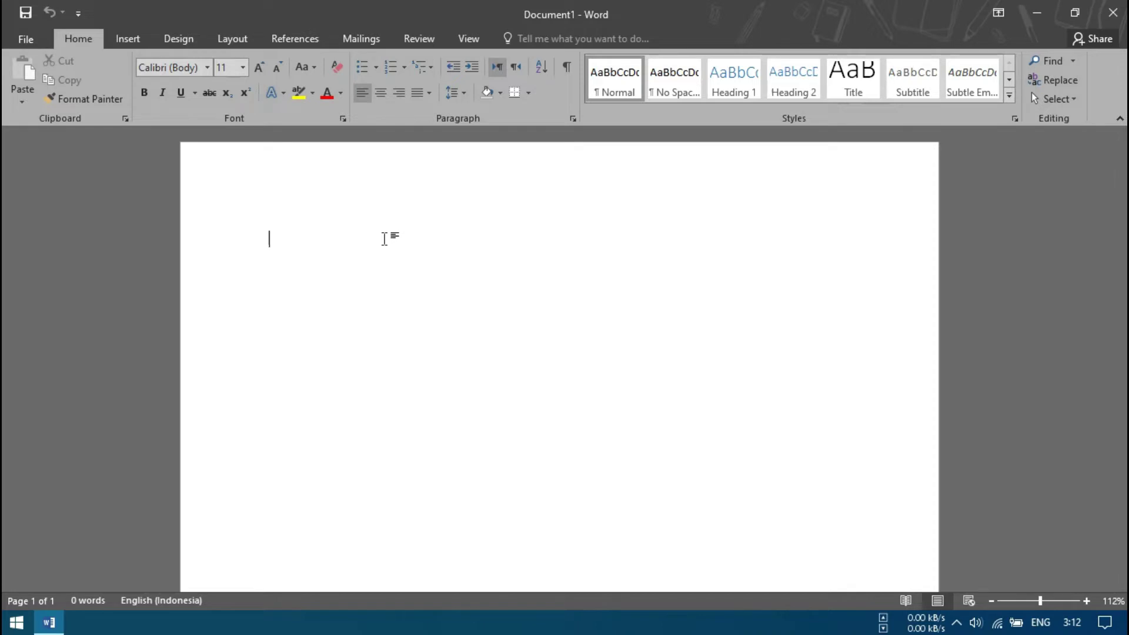
Open the Xbox Game Bar, start recording the Word window, and return to the document.
{"action": "key", "text": "super+g"}
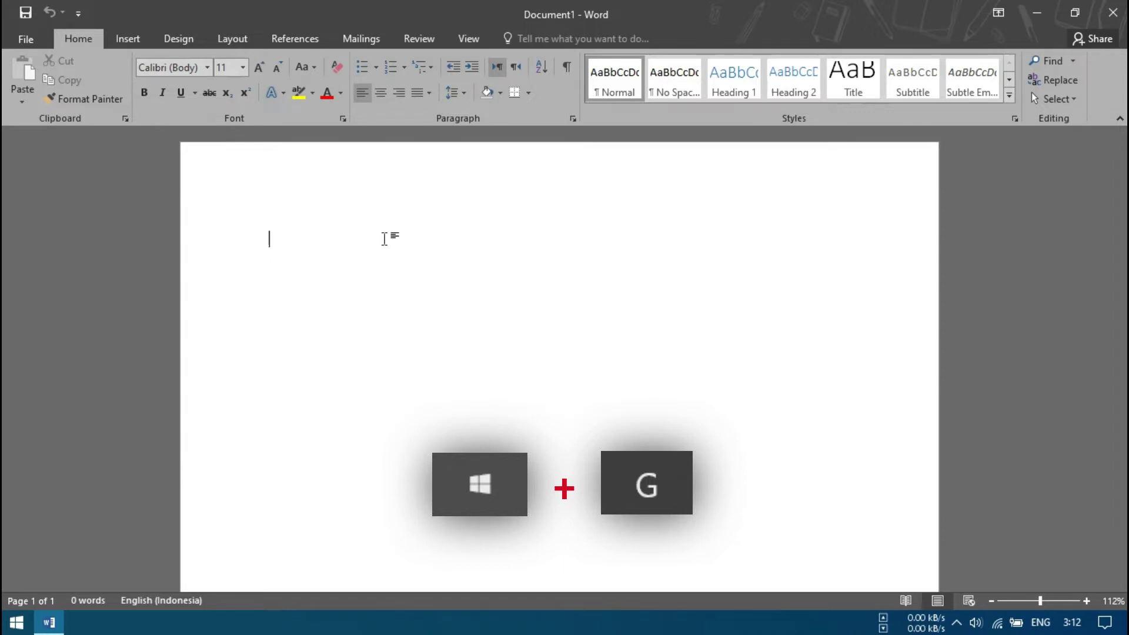
{"action": "key", "text": "super+g"}
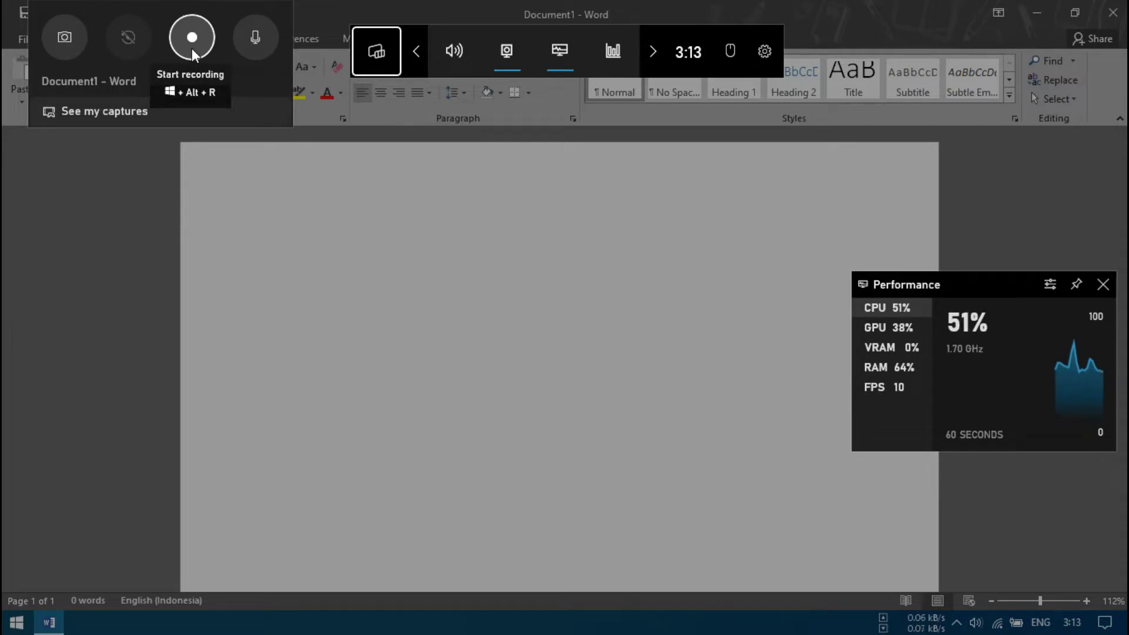
{"action": "key", "text": "super+alt+r"}
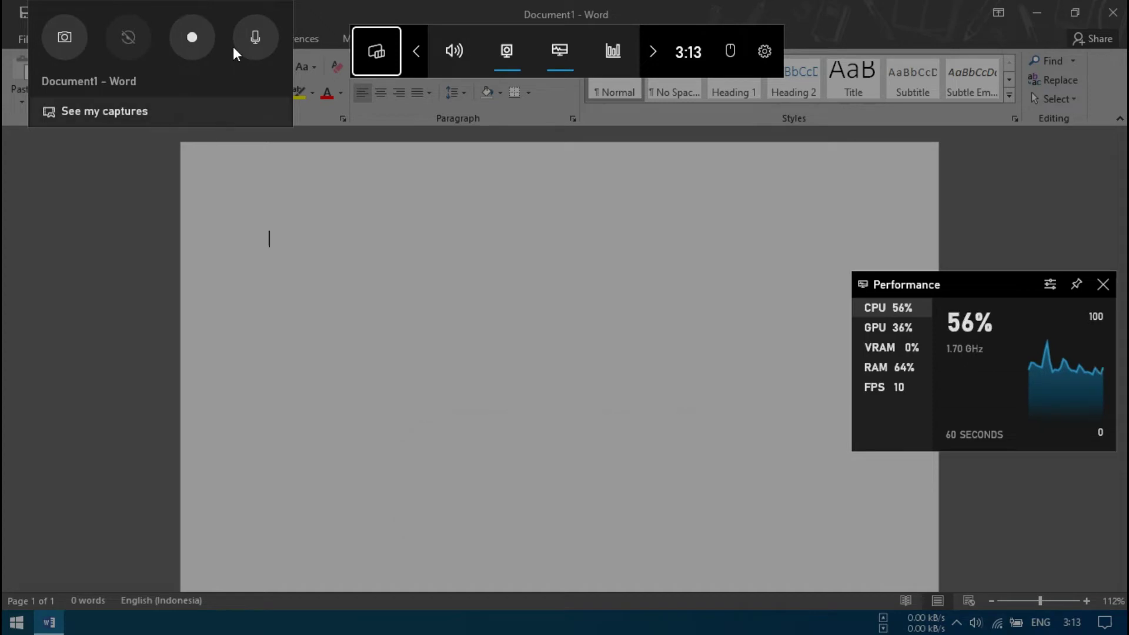
{"action": "left_click", "coordinate": [191, 37]}
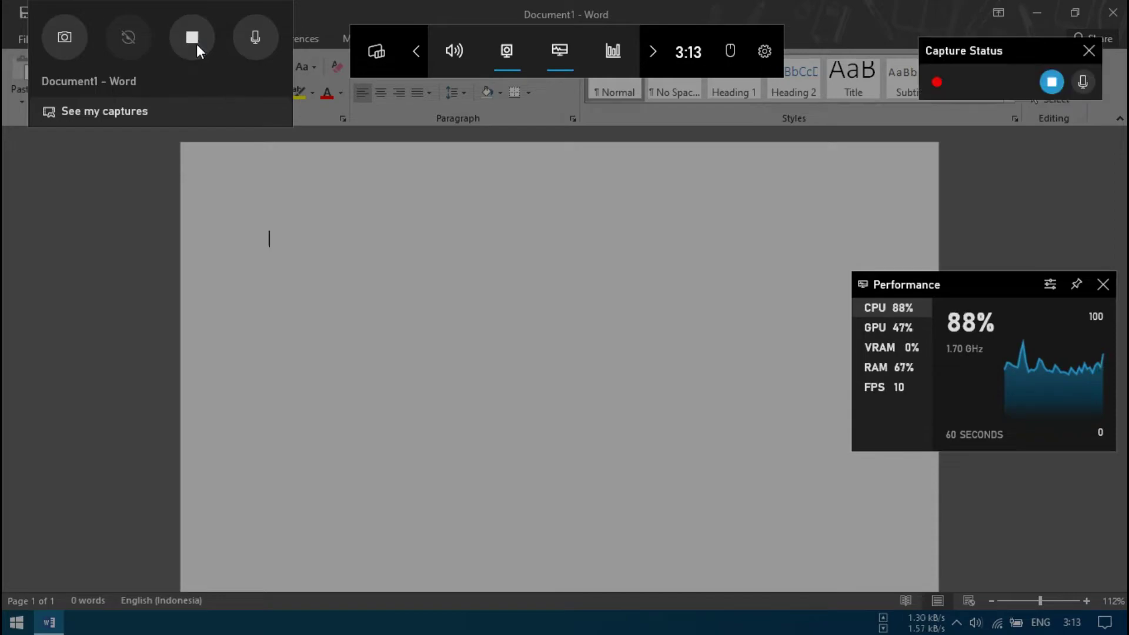
{"action": "left_click", "coordinate": [470, 224]}
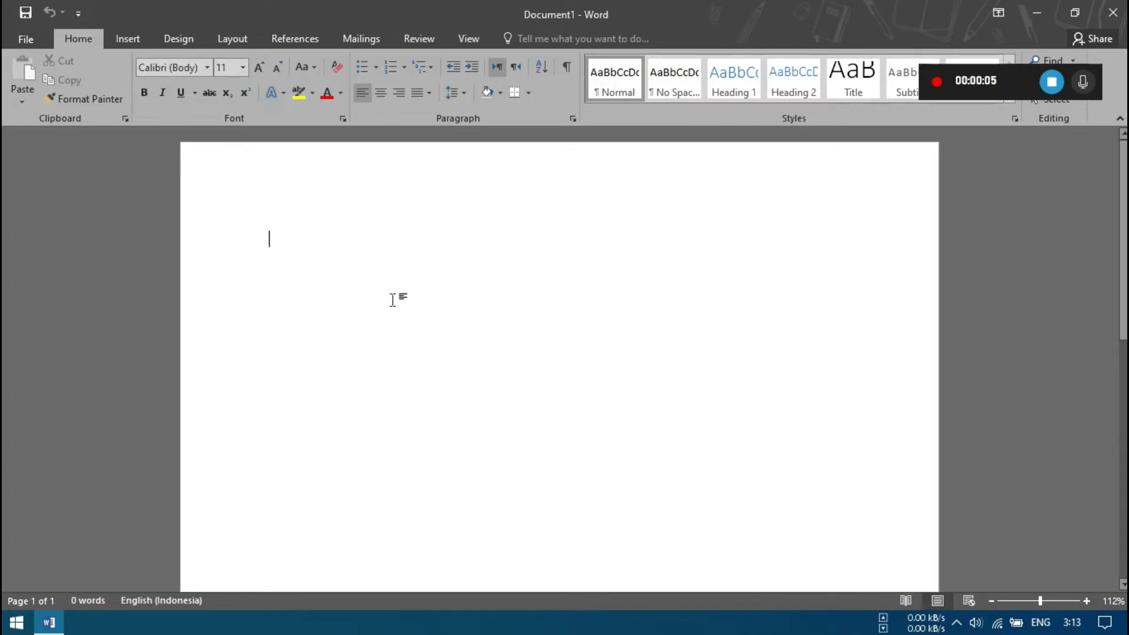
Enter the sample text "hiuhfwifibwwiufwifiwfiwbfb" in the document, then stop the screen recording.
{"action": "scroll", "coordinate": [342, 282], "scroll_direction": "down", "scroll_amount": 3}
{"action": "scroll", "coordinate": [330, 280], "scroll_direction": "up", "scroll_amount": 3}
{"action": "type", "text": "hiuhfwifibwwiufwifiwfiwbfb"}
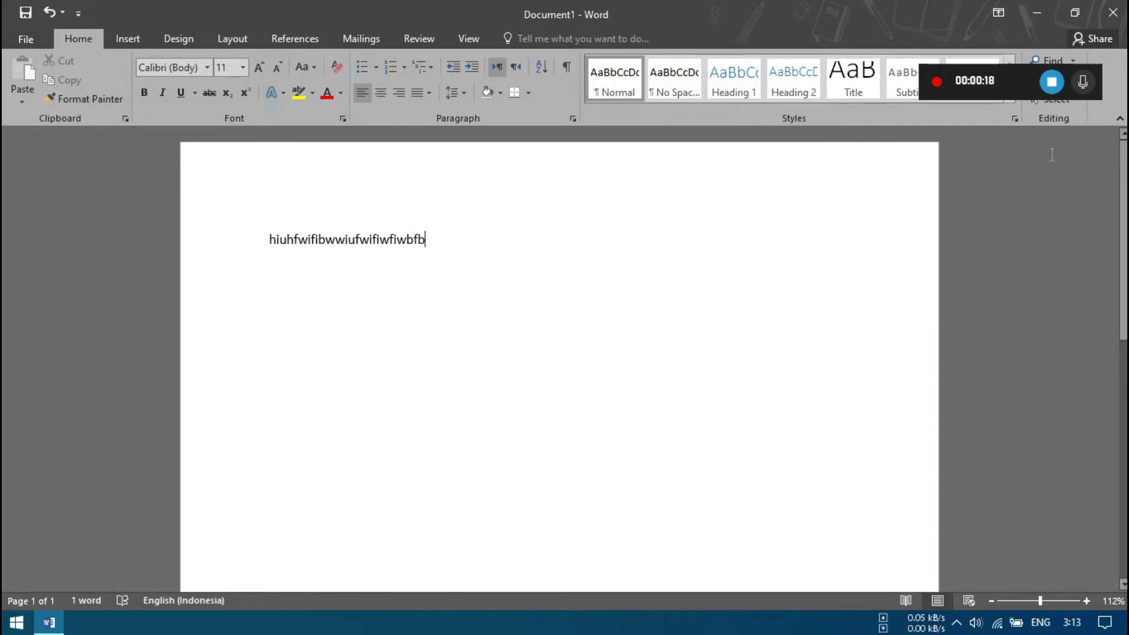
{"action": "left_click", "coordinate": [1052, 86]}
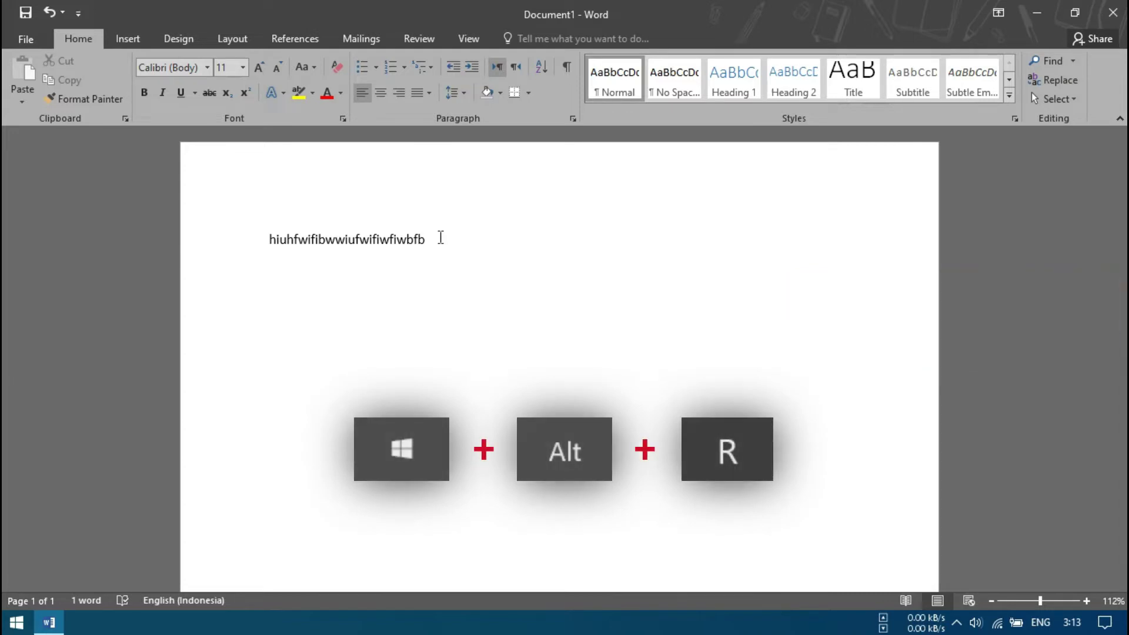
Record a second short clip of the Word window and stop the recording.
{"action": "key", "text": "alt"}
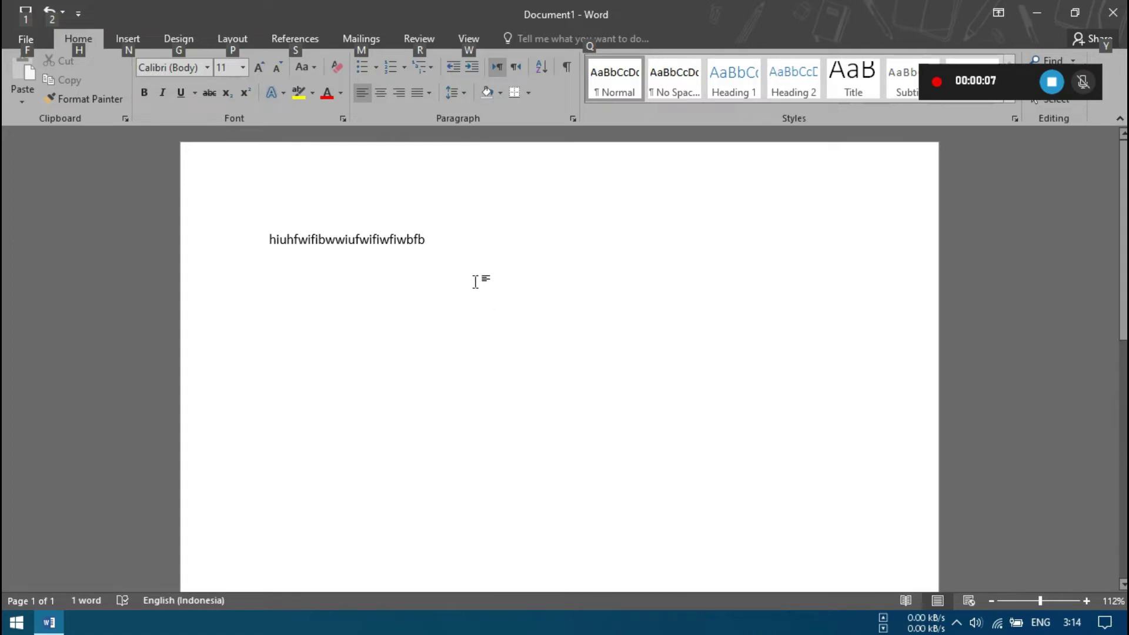
{"action": "left_click", "coordinate": [1051, 83]}
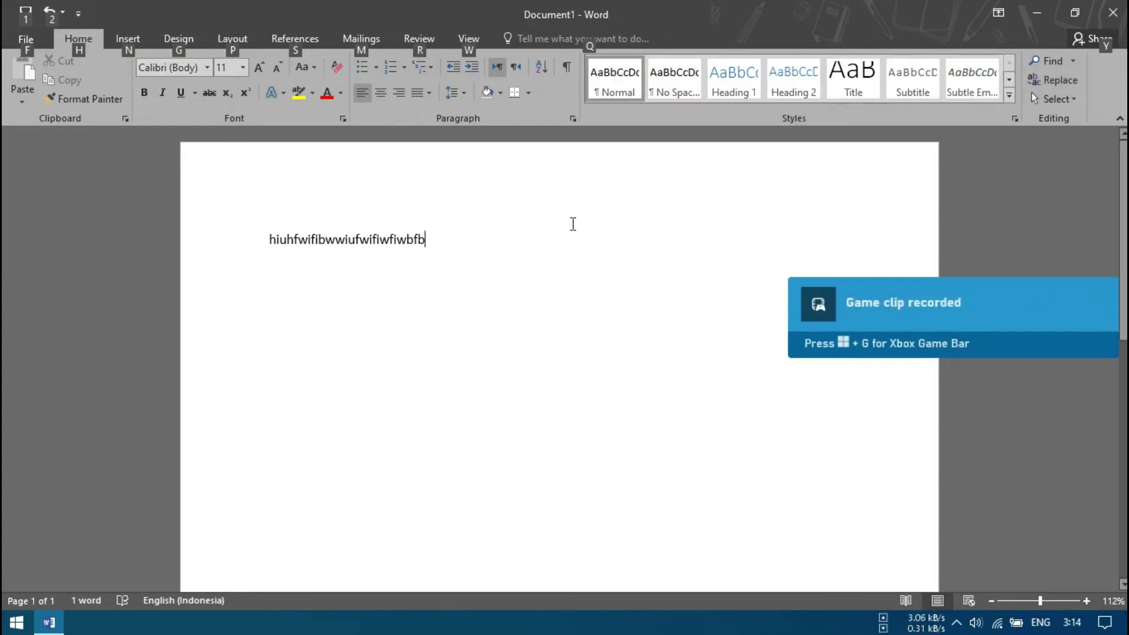
{"action": "key", "text": "alt"}
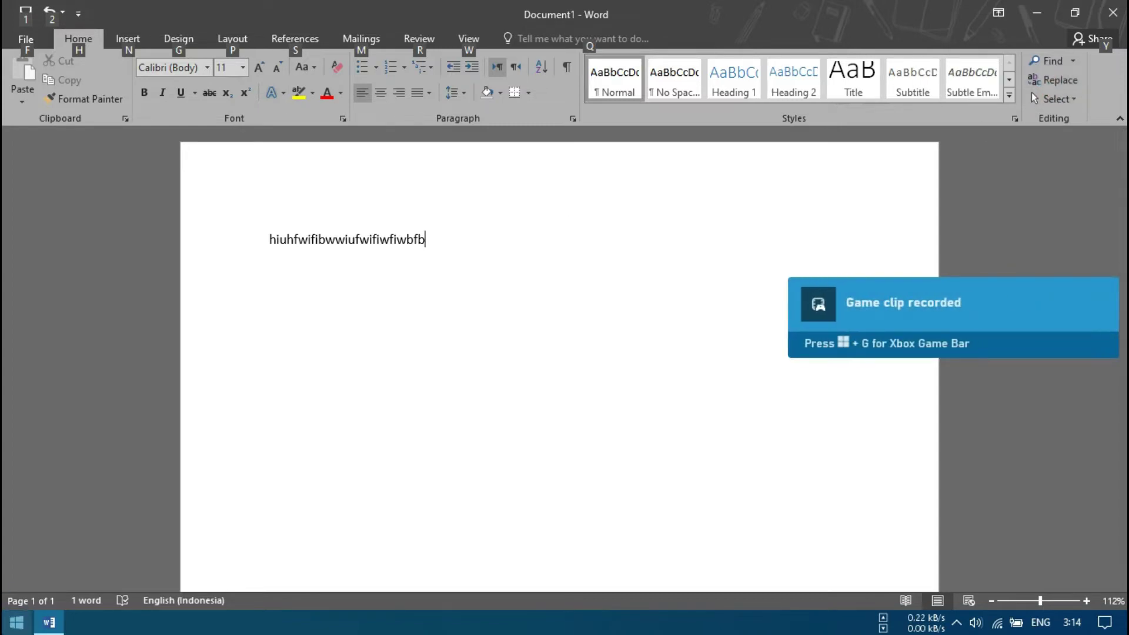
Switch to File Explorer and open the Captures folder inside Videos.
{"action": "left_click", "coordinate": [16, 622]}
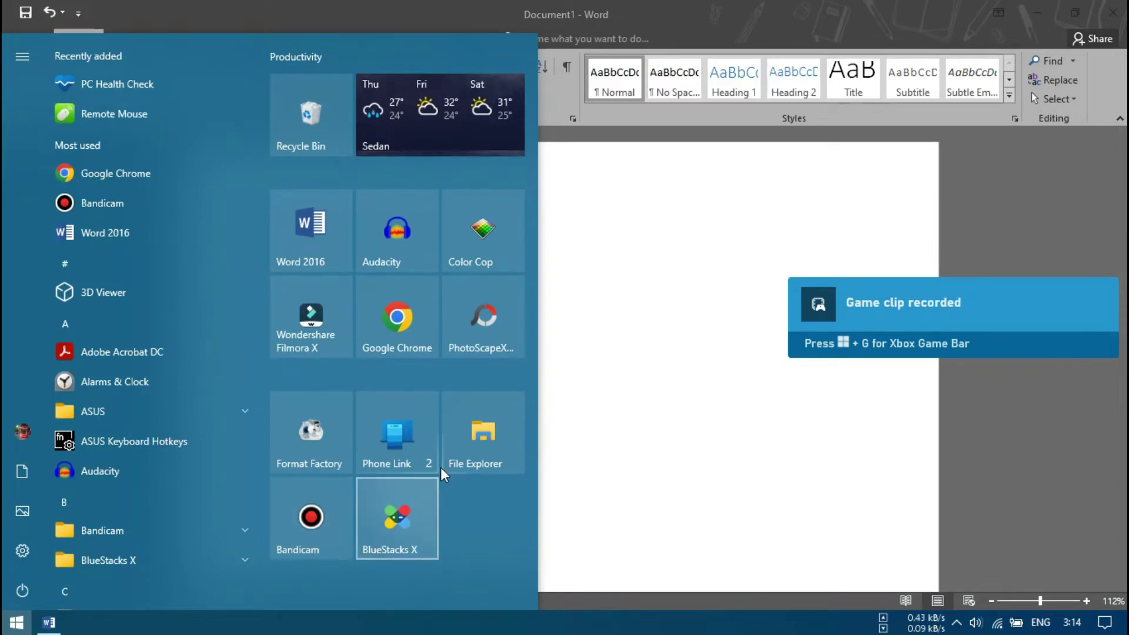
{"action": "left_click", "coordinate": [478, 452]}
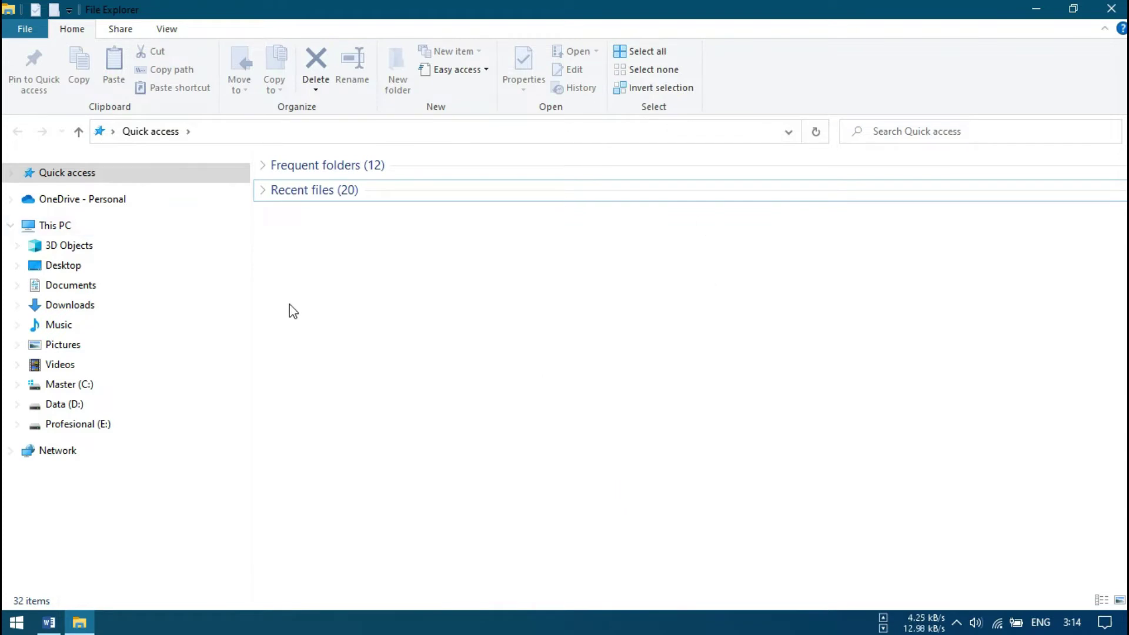
{"action": "left_click", "coordinate": [60, 347]}
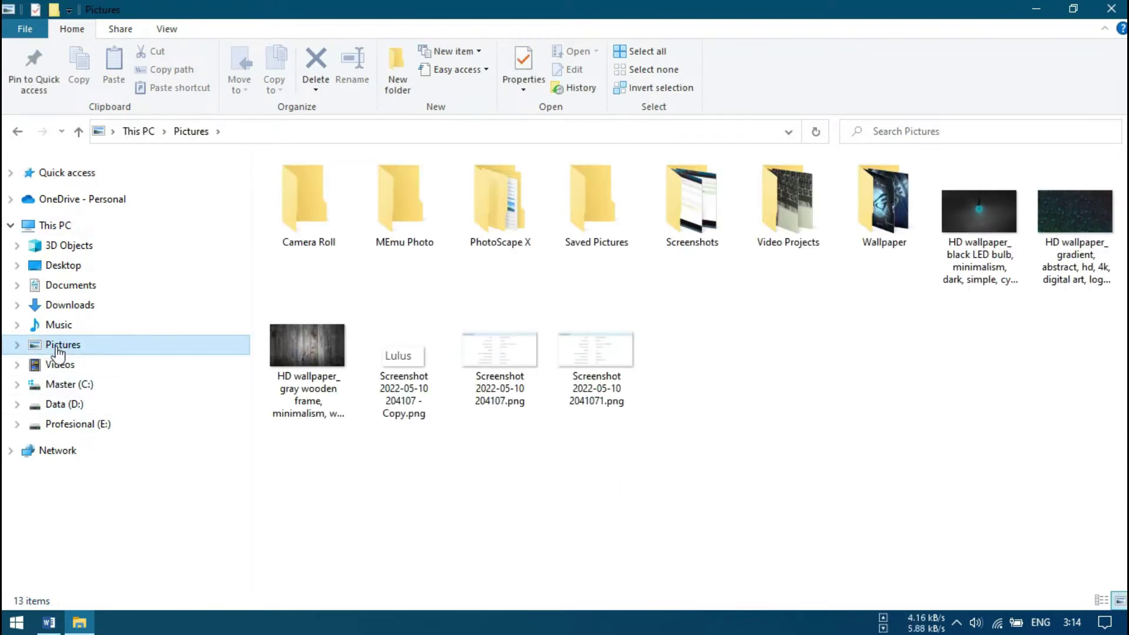
{"action": "left_click", "coordinate": [58, 368]}
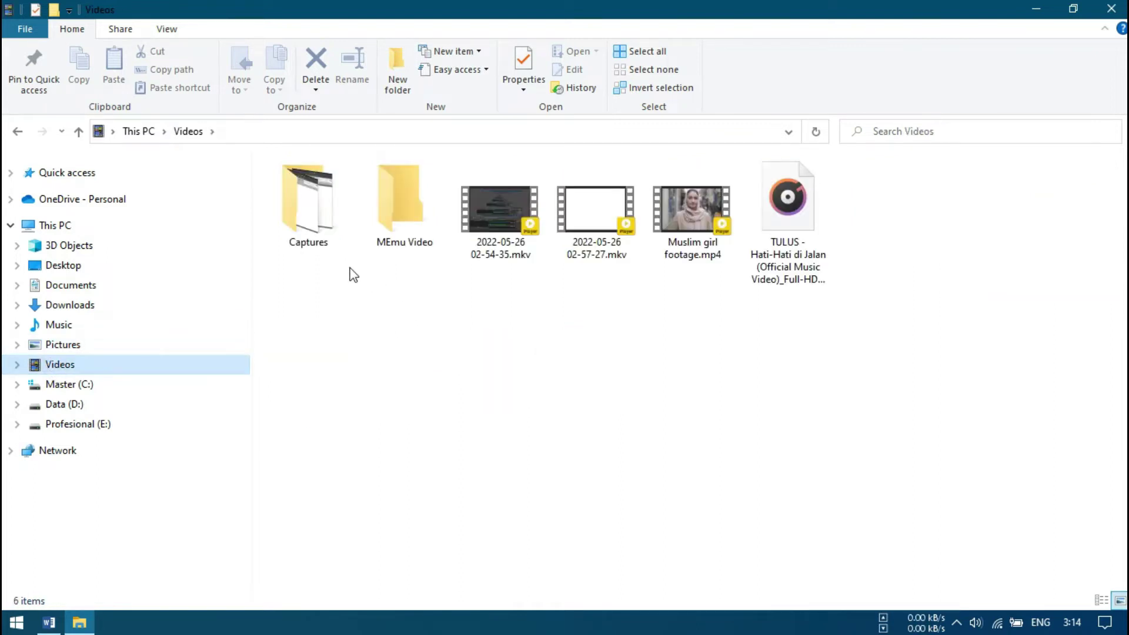
{"action": "double_click", "coordinate": [317, 228]}
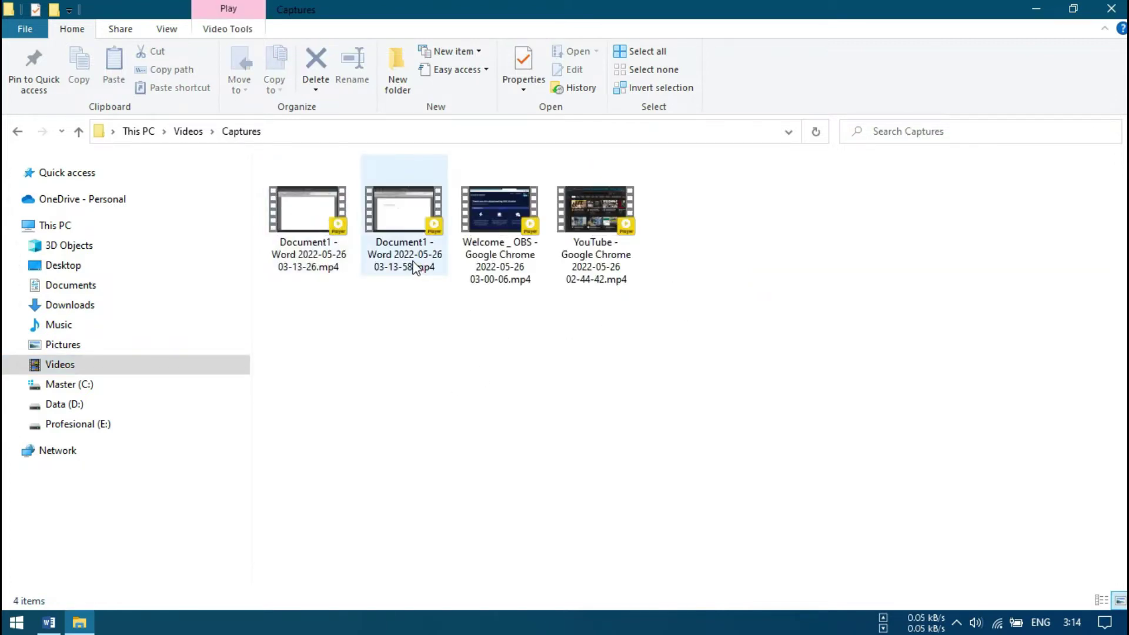
{"action": "double_click", "coordinate": [392, 225]}
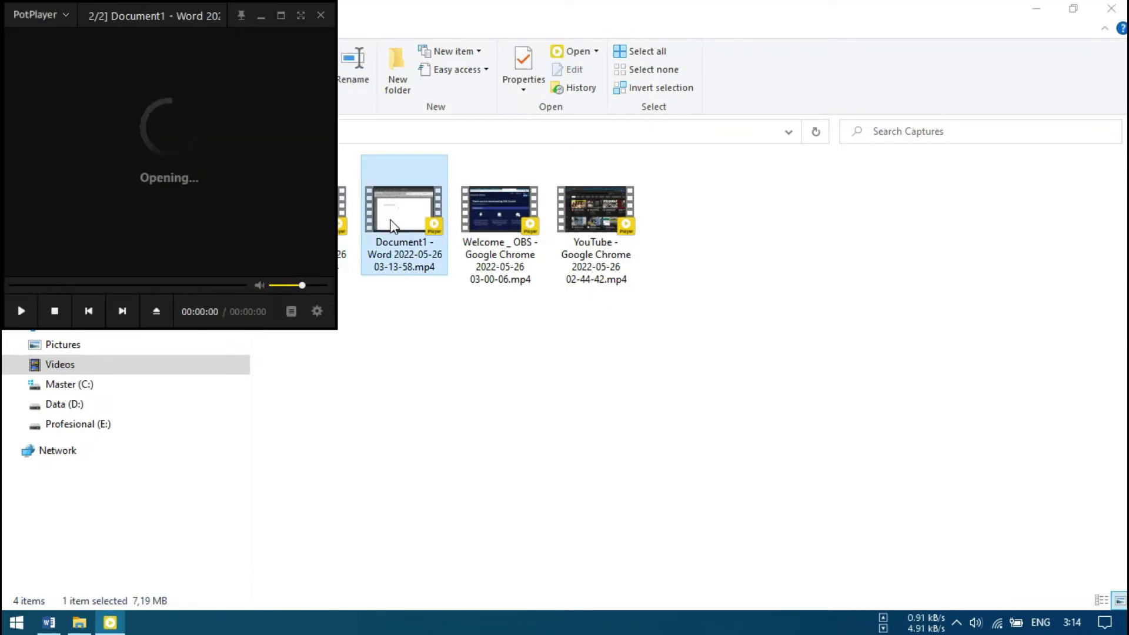
{"action": "scroll", "coordinate": [453, 291], "scroll_direction": "down", "scroll_amount": 2}
{"action": "scroll", "coordinate": [452, 292], "scroll_direction": "down", "scroll_amount": 9}
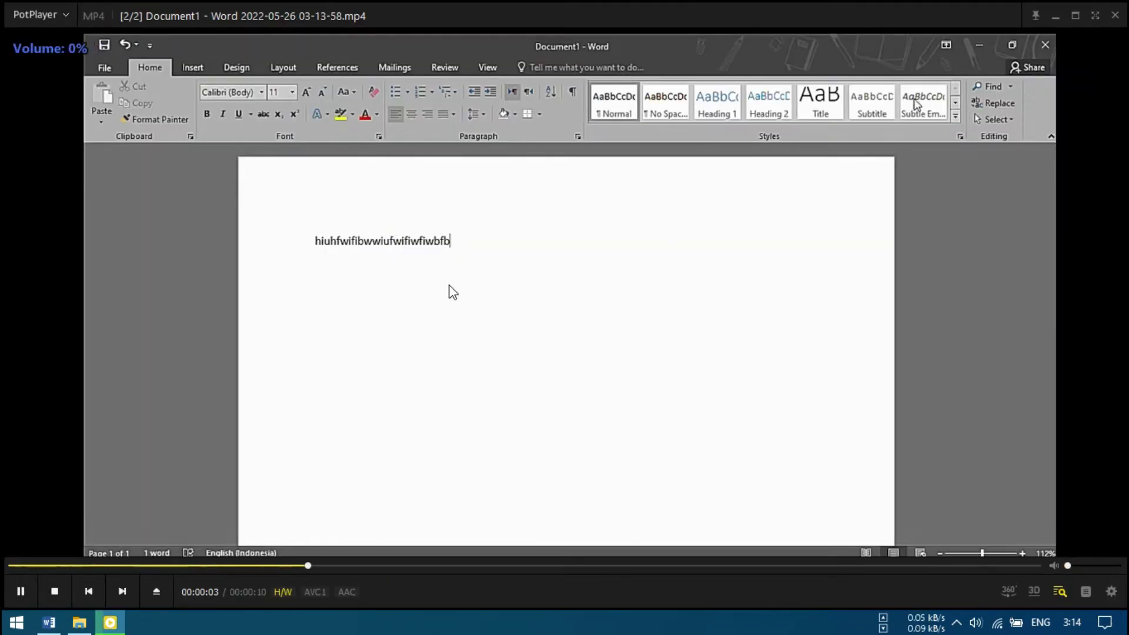
{"action": "left_click", "coordinate": [1116, 16]}
{"action": "left_click", "coordinate": [303, 223]}
{"action": "left_click", "coordinate": [350, 363]}
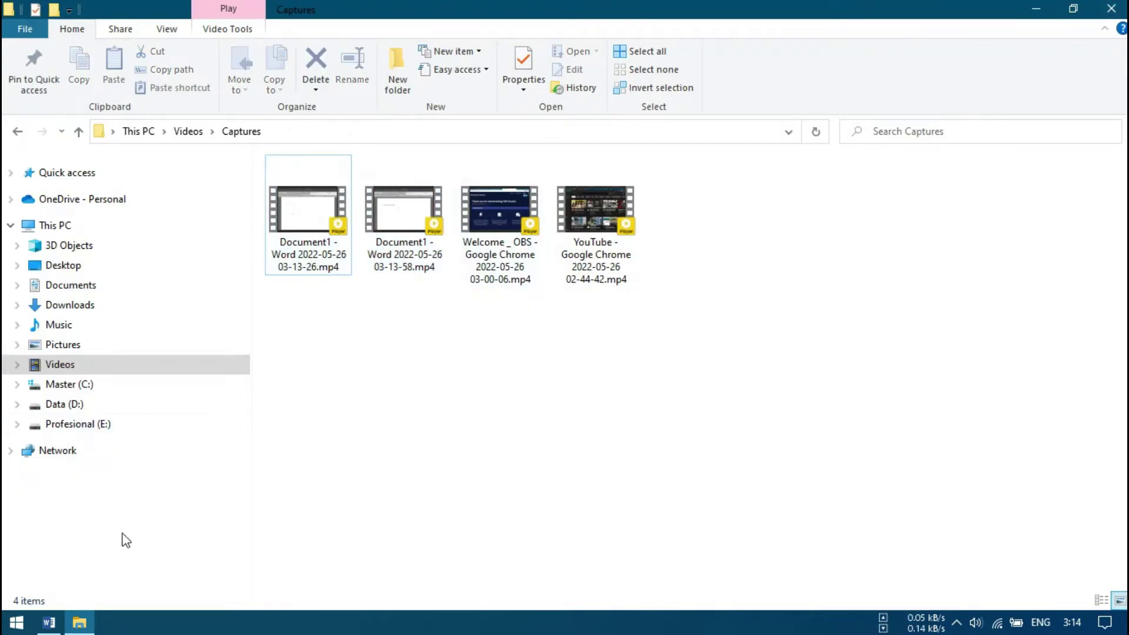
Switch to Word and close it without saving Document1, then minimize the File Explorer window.
{"action": "left_click", "coordinate": [48, 623]}
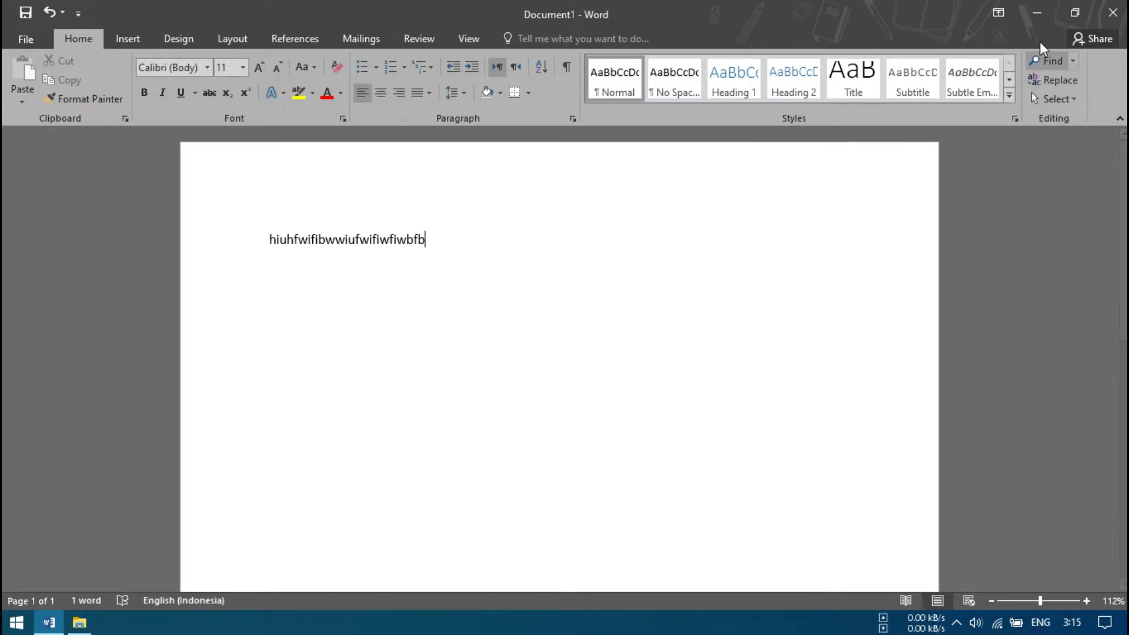
{"action": "left_click", "coordinate": [1037, 12]}
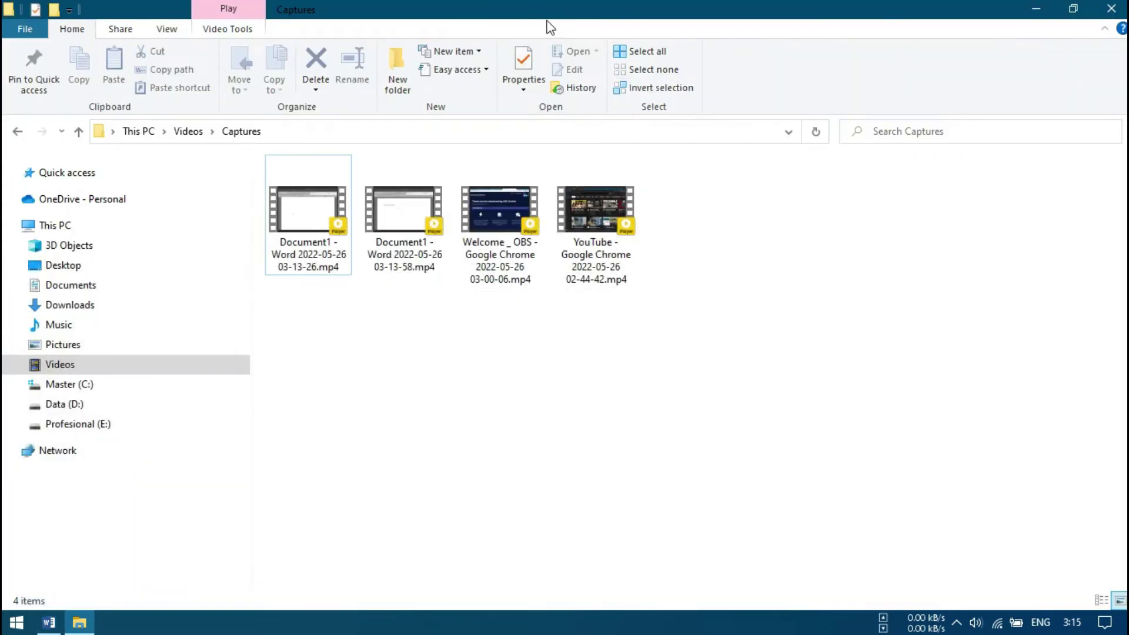
{"action": "left_click", "coordinate": [49, 623]}
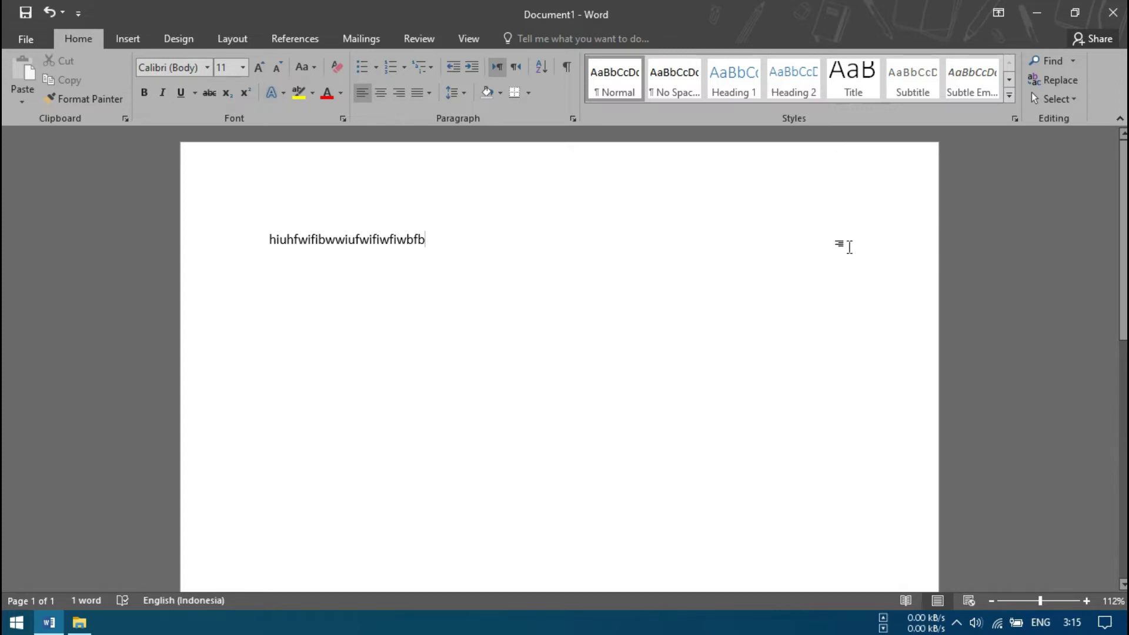
{"action": "left_click", "coordinate": [1118, 13]}
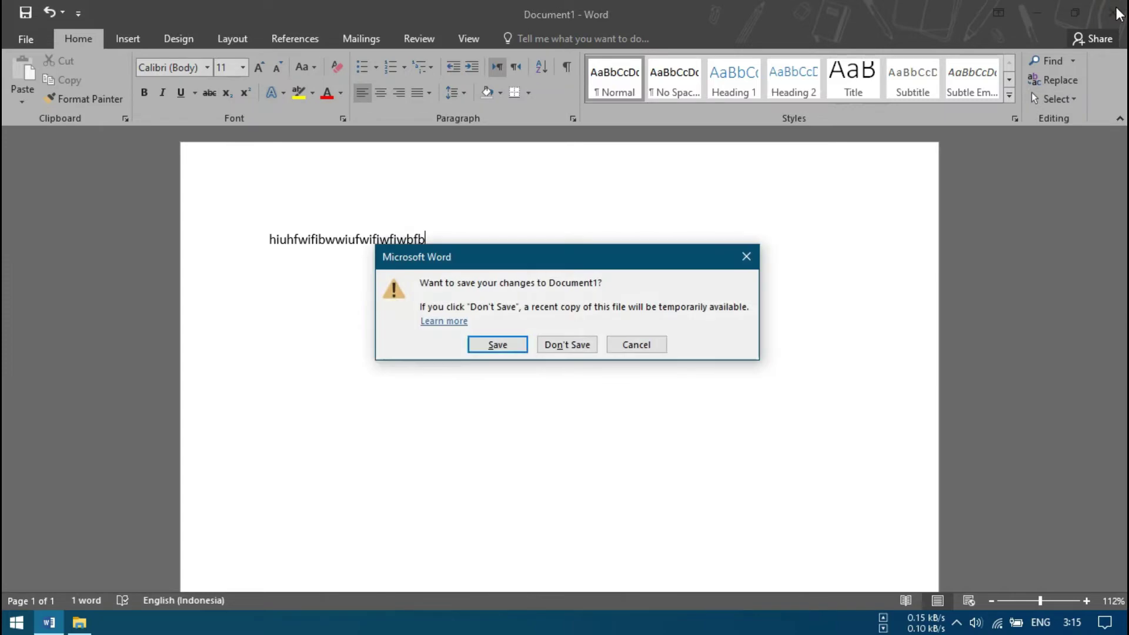
{"action": "left_click", "coordinate": [547, 349]}
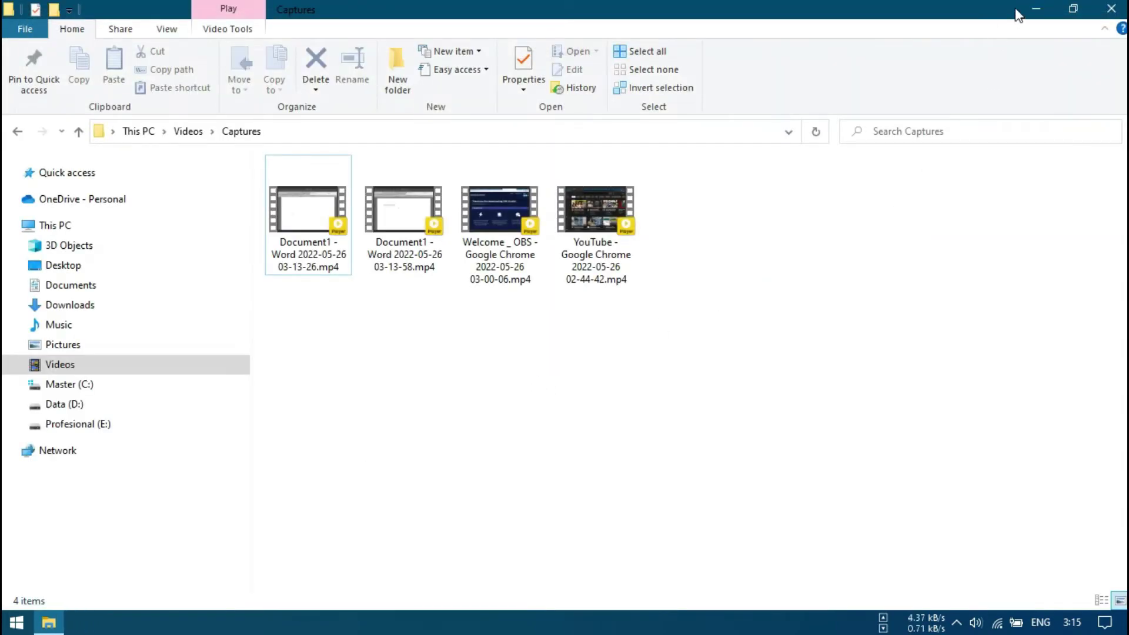
{"action": "left_click", "coordinate": [1037, 9]}
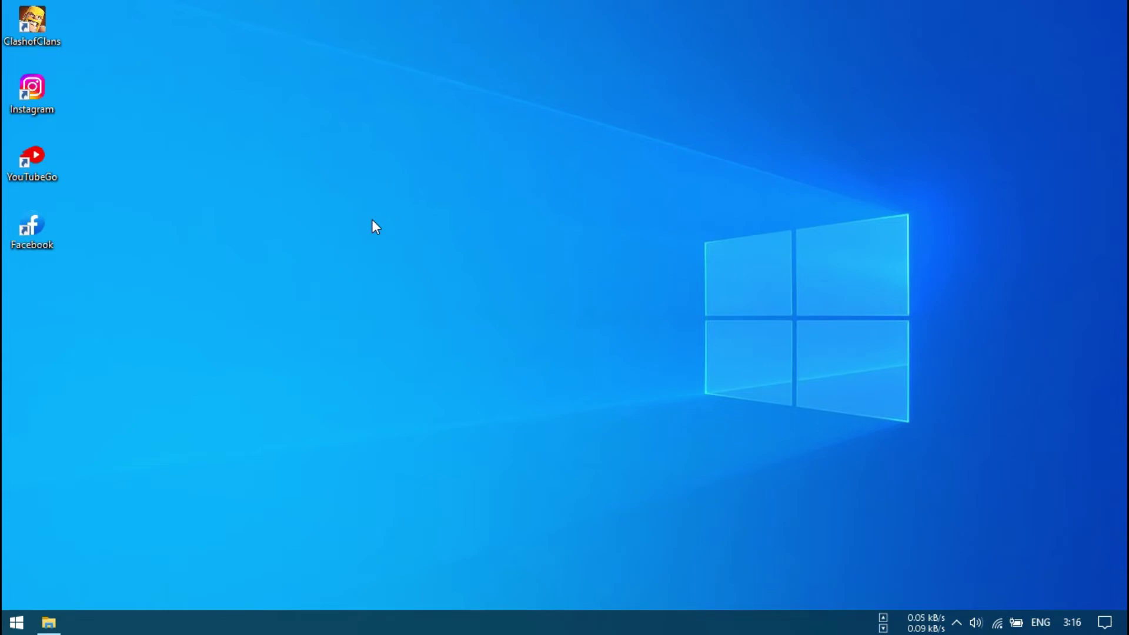
Switch to Google Chrome and search Google for "obs studio".
{"action": "key", "text": "super"}
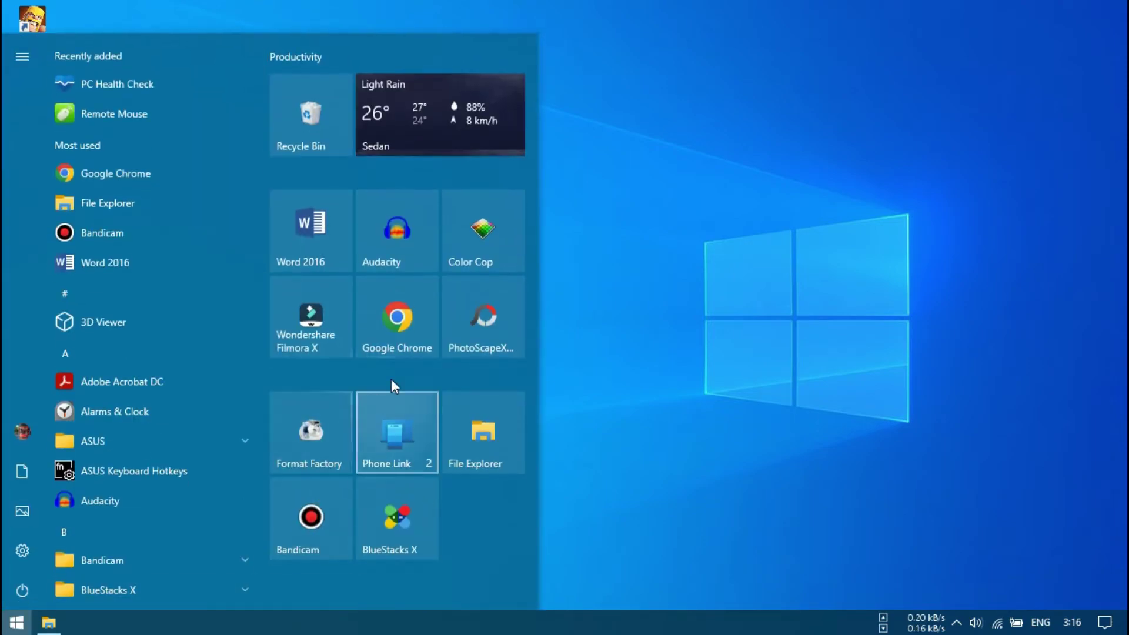
{"action": "left_click", "coordinate": [412, 321]}
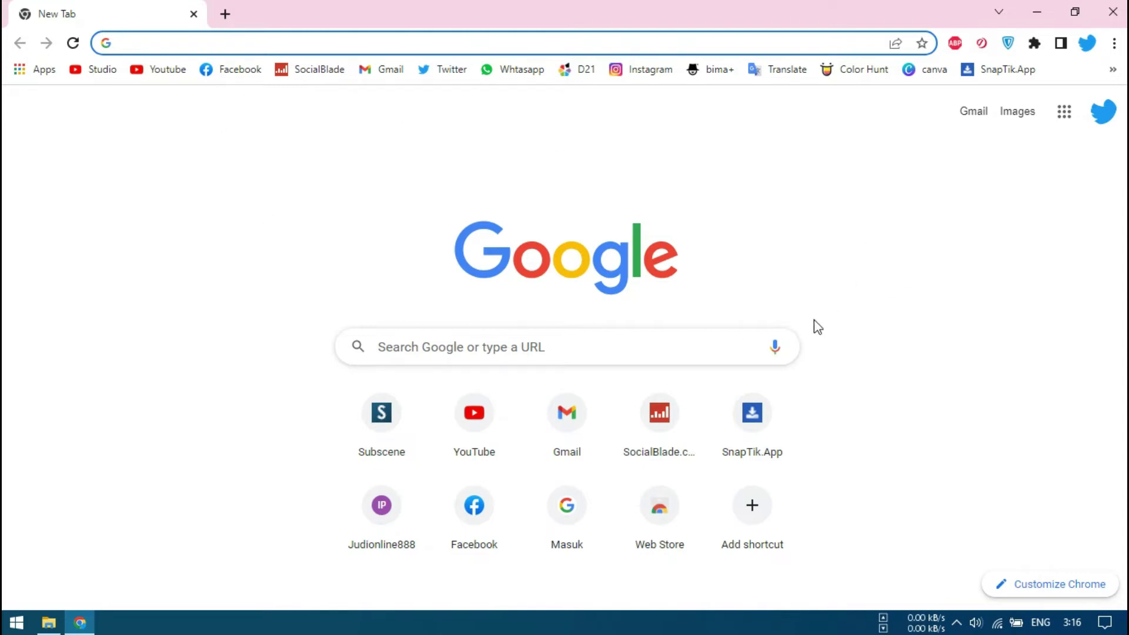
{"action": "left_click", "coordinate": [174, 36]}
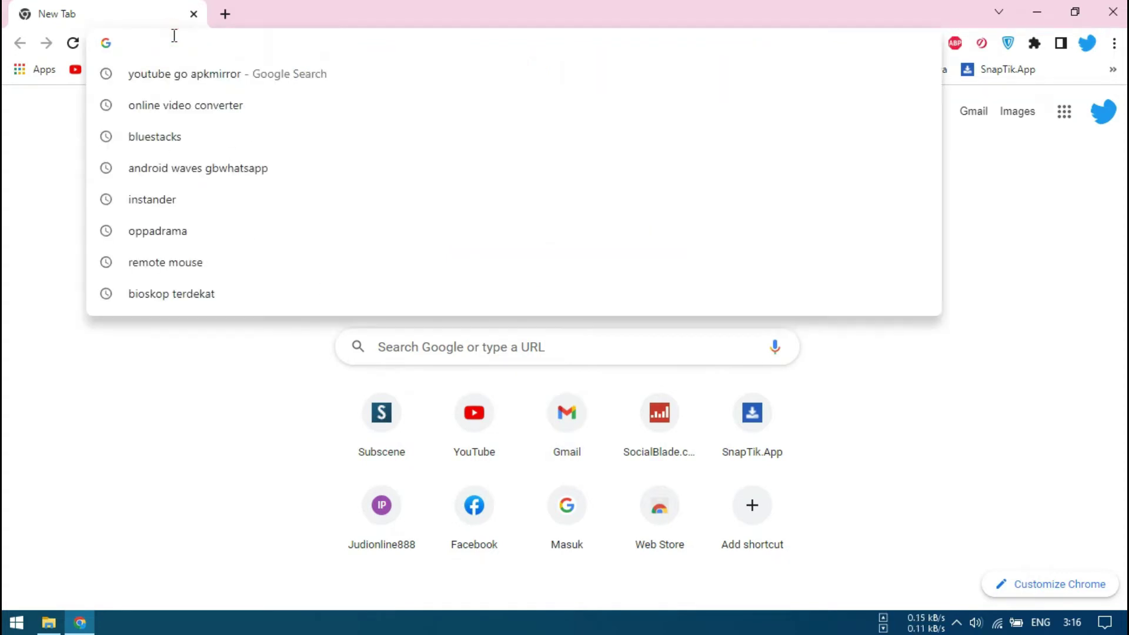
{"action": "type", "text": "obs st"}
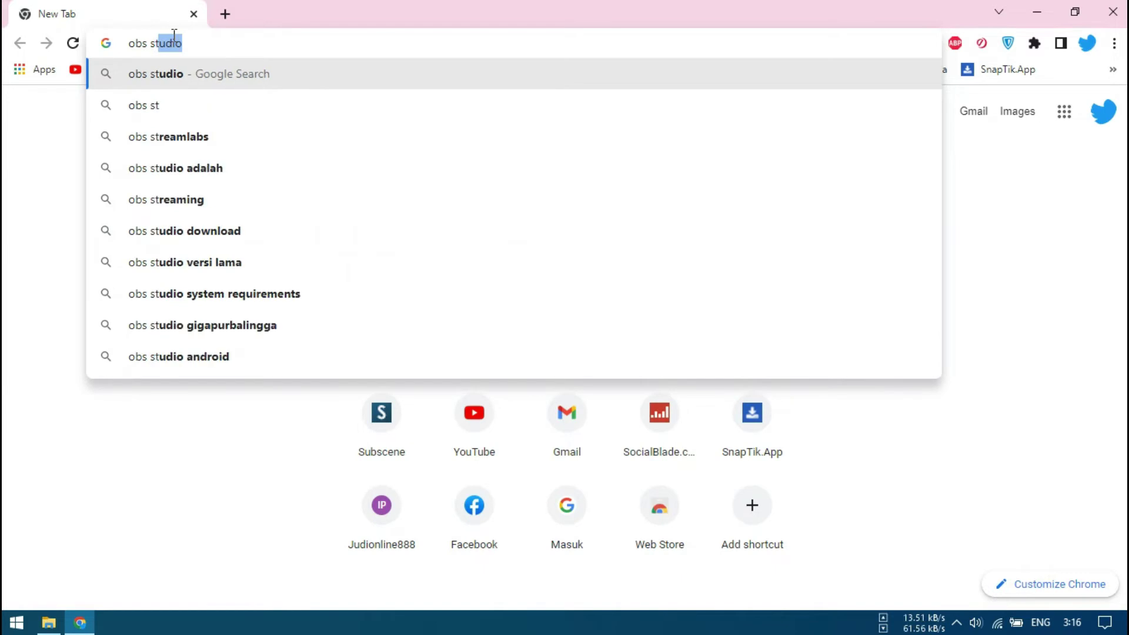
{"action": "type", "text": "udio"}
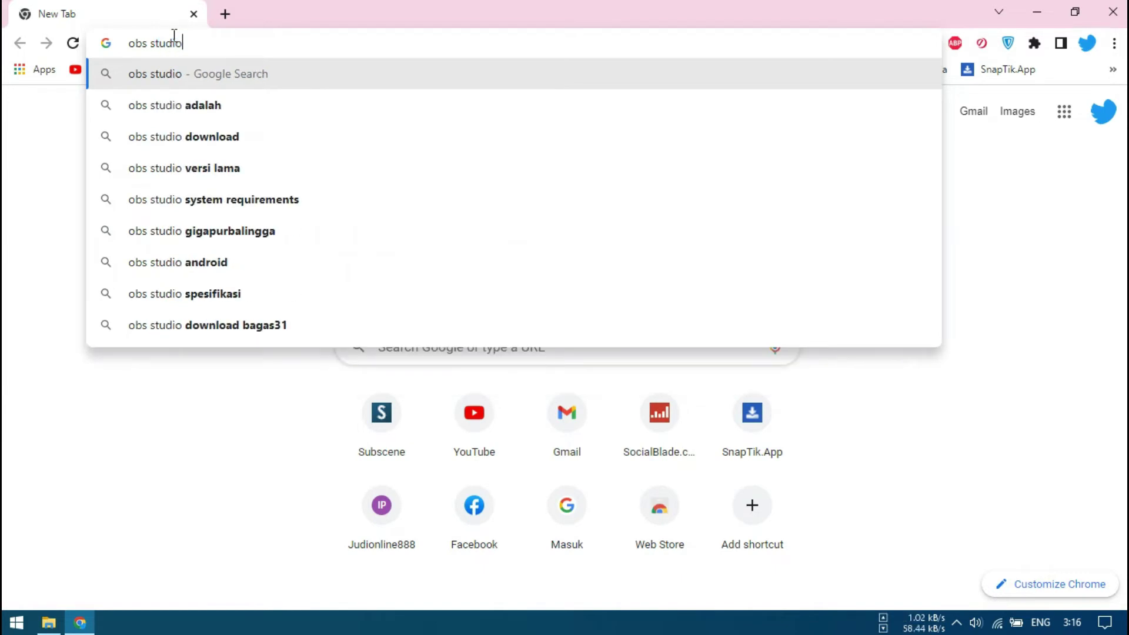
{"action": "key", "text": "Return"}
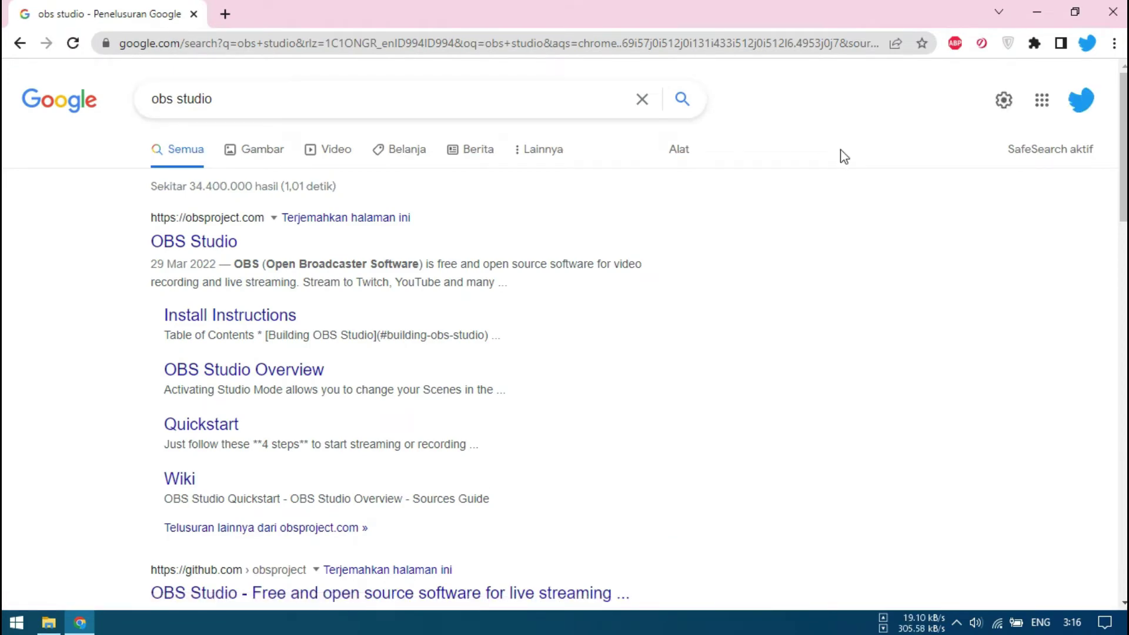
Download the Windows installer of OBS Studio from obsproject.com and show the downloaded file in its folder.
{"action": "left_click", "coordinate": [218, 246]}
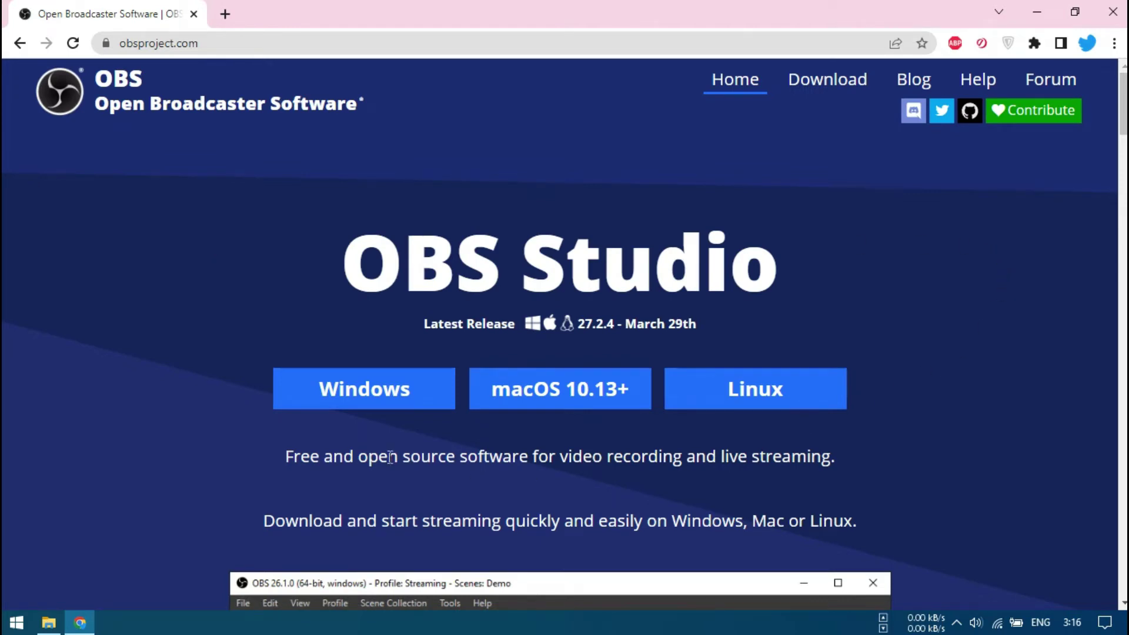
{"action": "left_click", "coordinate": [332, 404]}
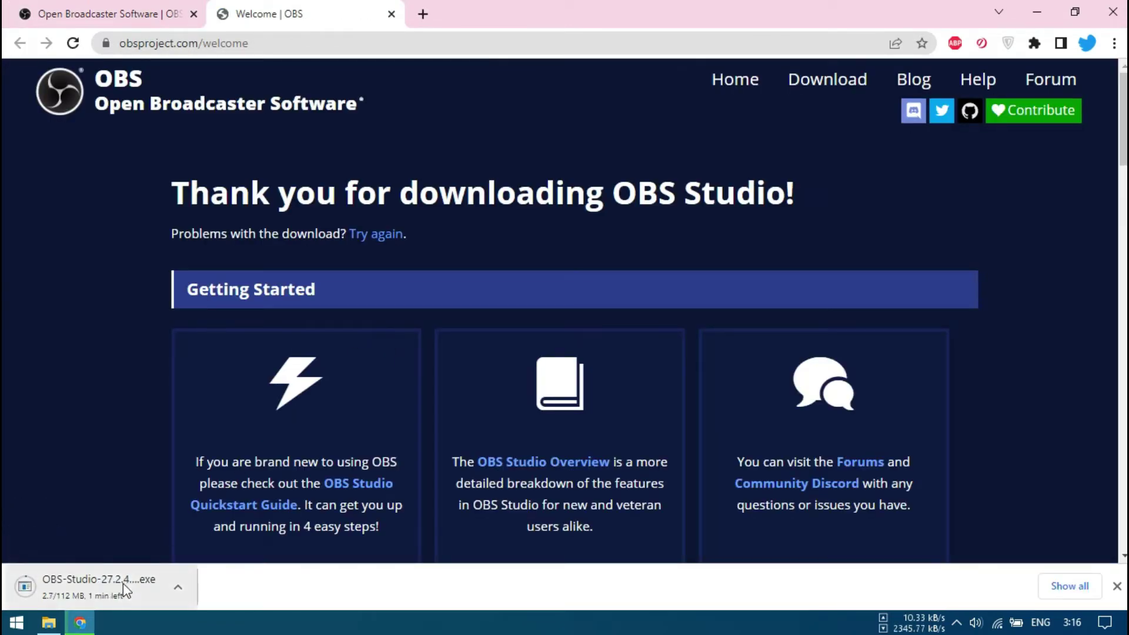
{"action": "left_click", "coordinate": [1060, 593]}
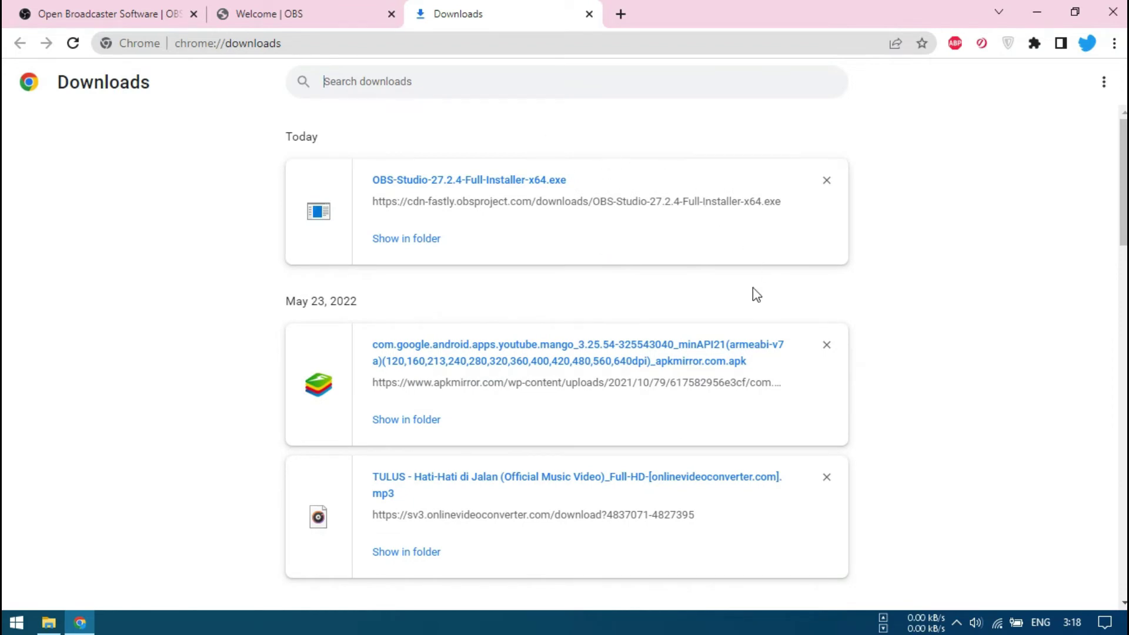
{"action": "left_click", "coordinate": [409, 248]}
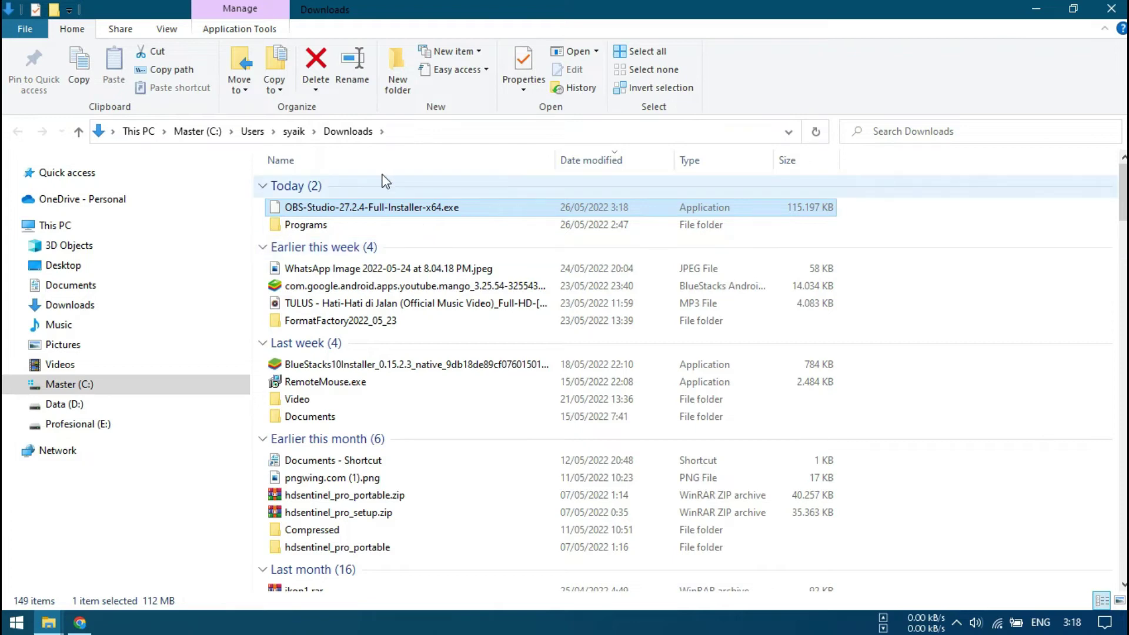
Run OBS-Studio-27.2.4-Full-Installer-x64.exe, install into C:\Program Files\obs-studio, and finish setup with Launch OBS Studio 27.2.4 enabled.
{"action": "double_click", "coordinate": [399, 209]}
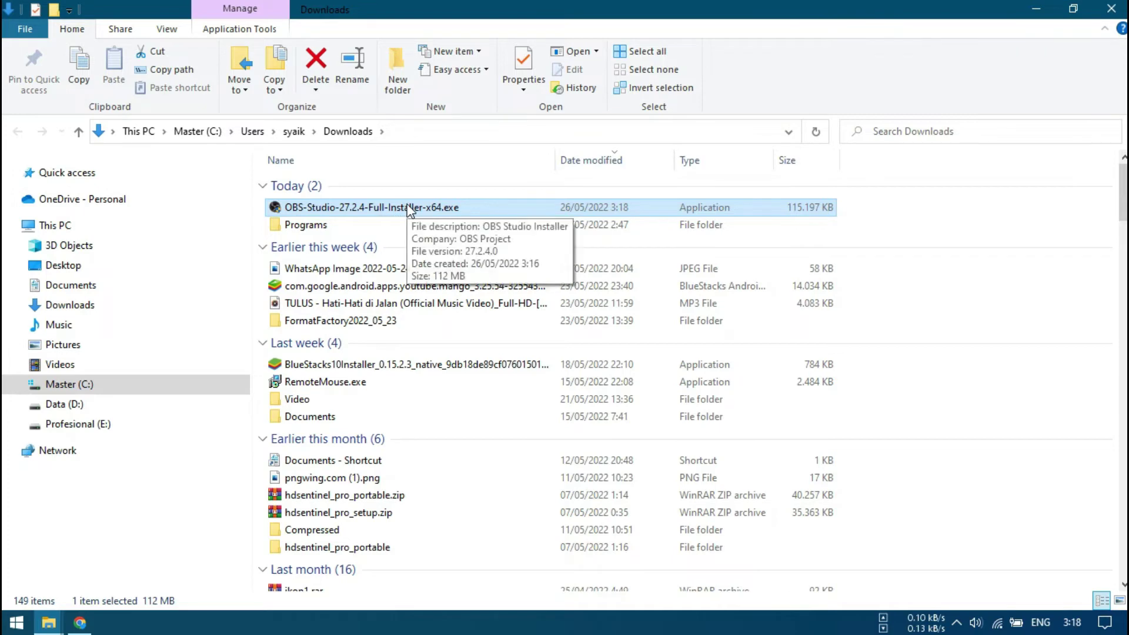
{"action": "double_click", "coordinate": [410, 209]}
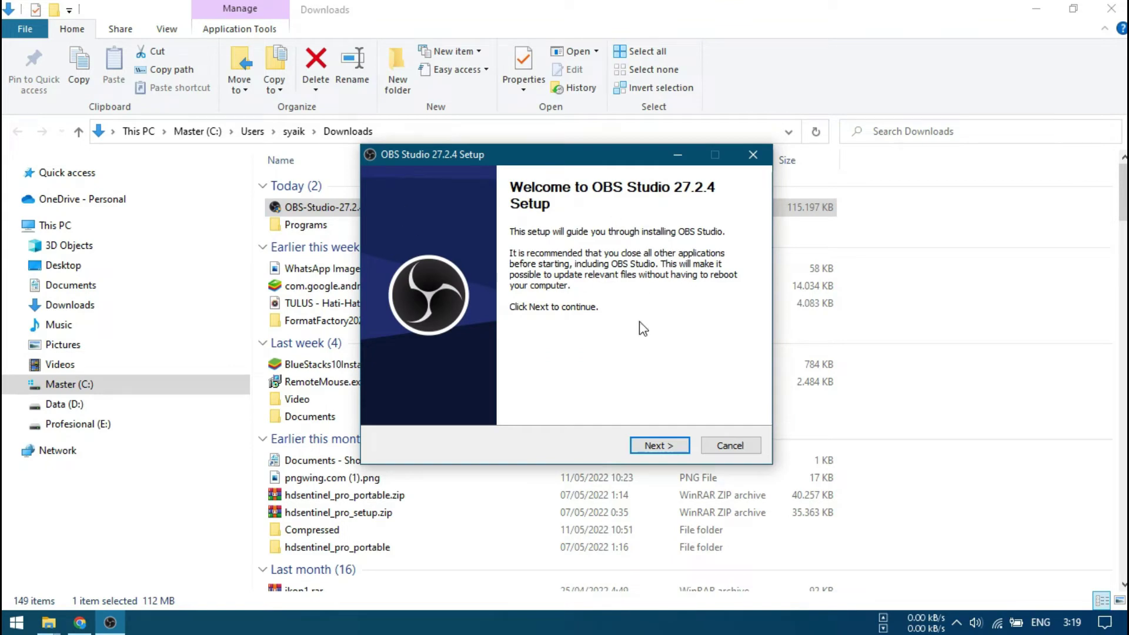
{"action": "left_click", "coordinate": [662, 445]}
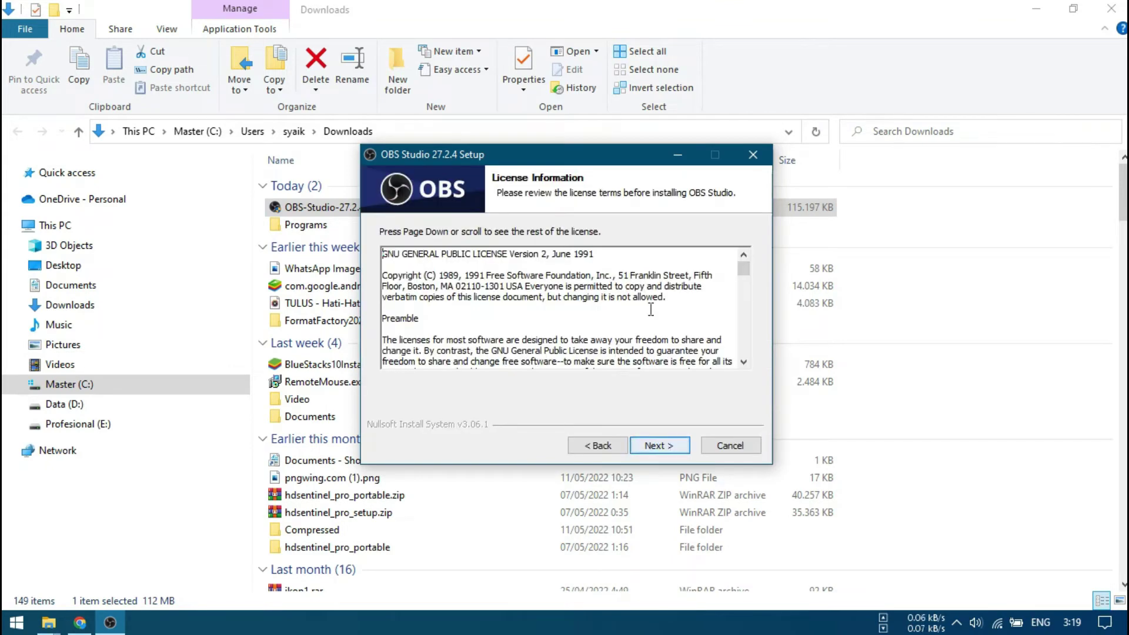
{"action": "left_click", "coordinate": [654, 446]}
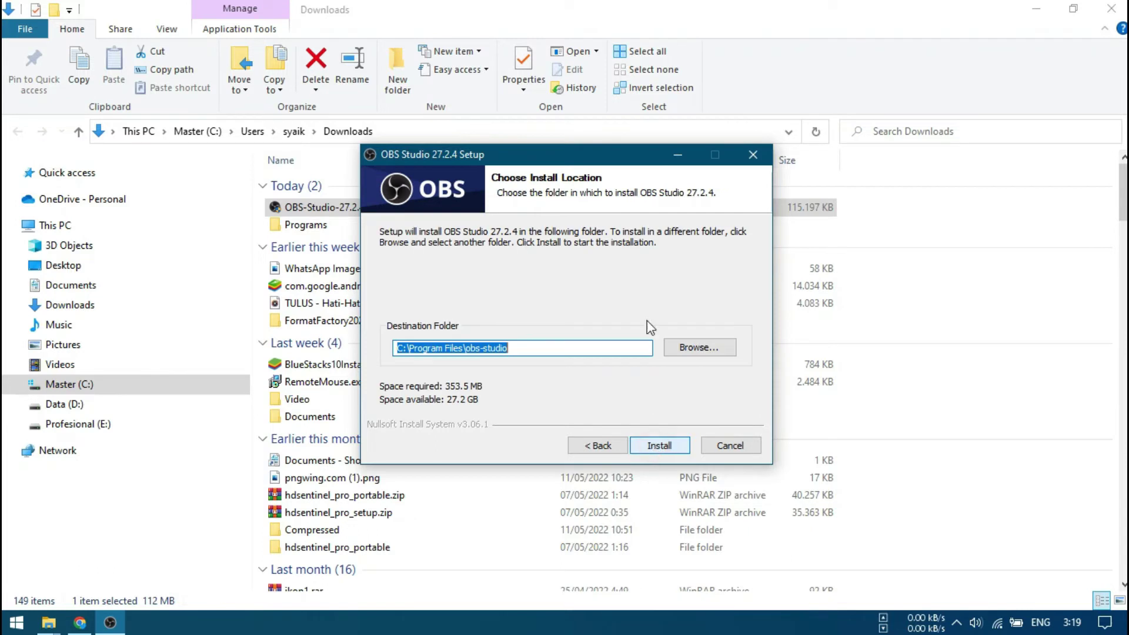
{"action": "left_click", "coordinate": [669, 444]}
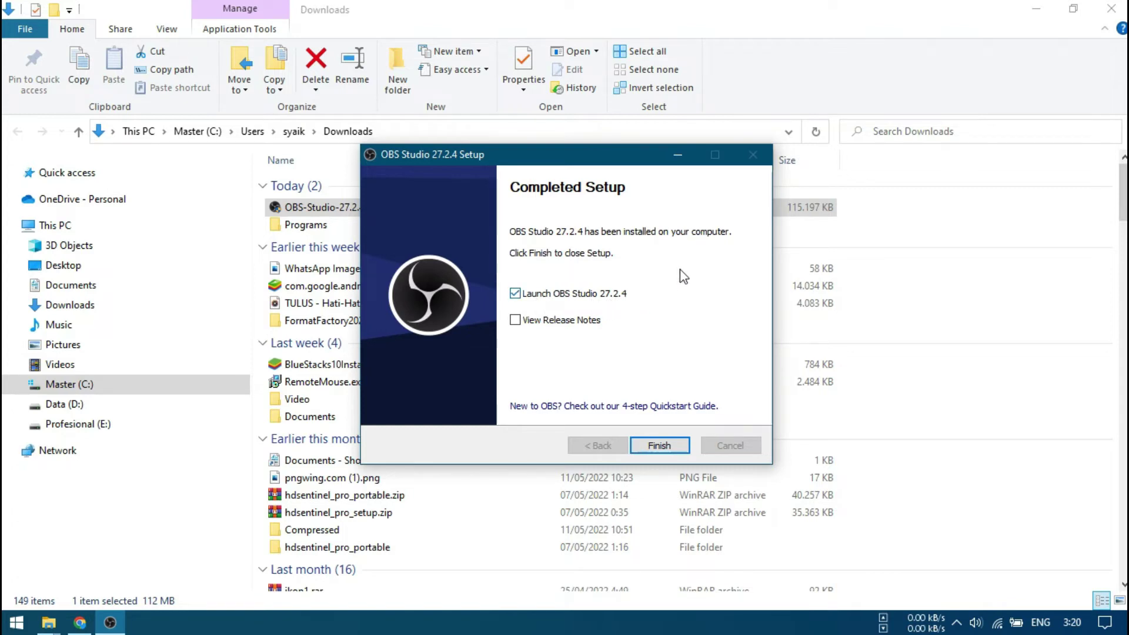
{"action": "left_click", "coordinate": [659, 446]}
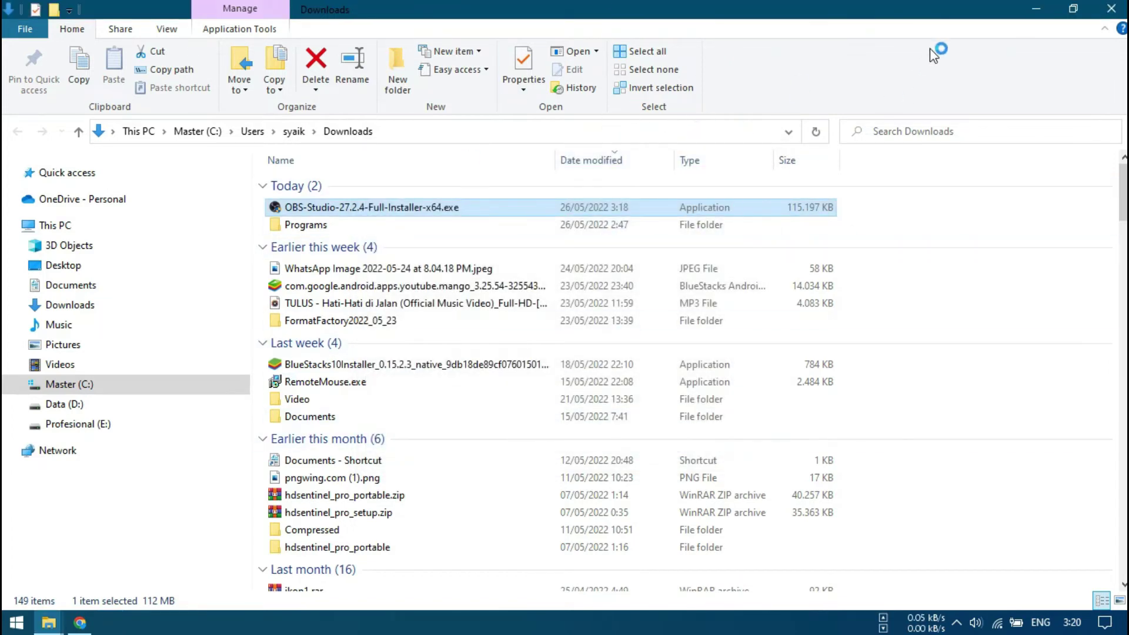
Minimize the File Explorer windows and close the Chrome window.
{"action": "left_click", "coordinate": [1035, 9]}
{"action": "left_click", "coordinate": [1033, 8]}
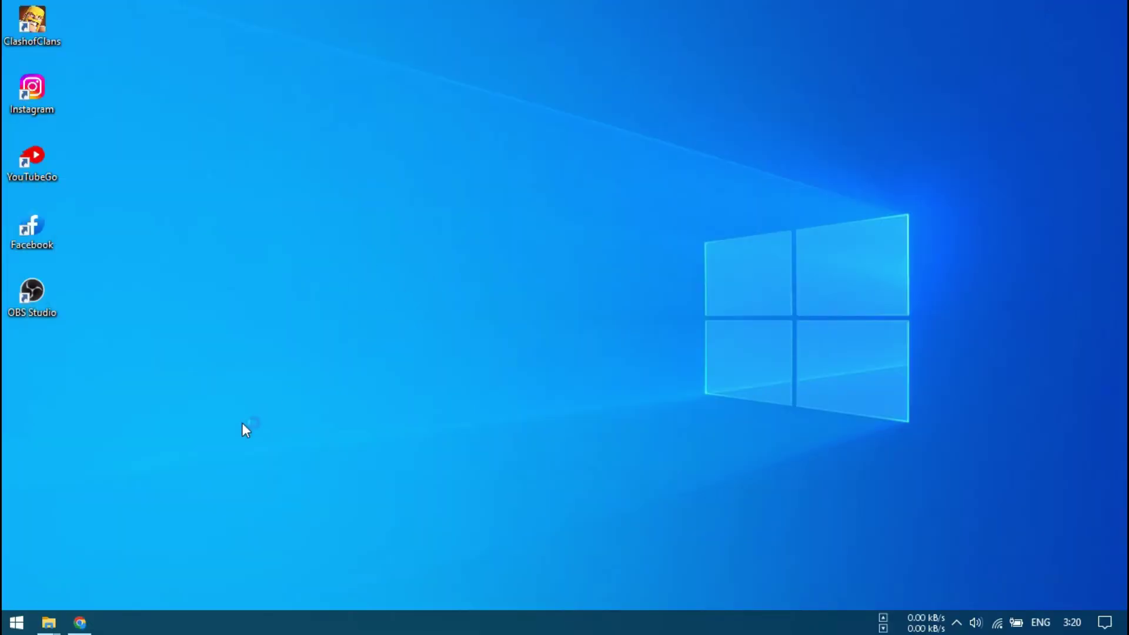
{"action": "left_click", "coordinate": [79, 623]}
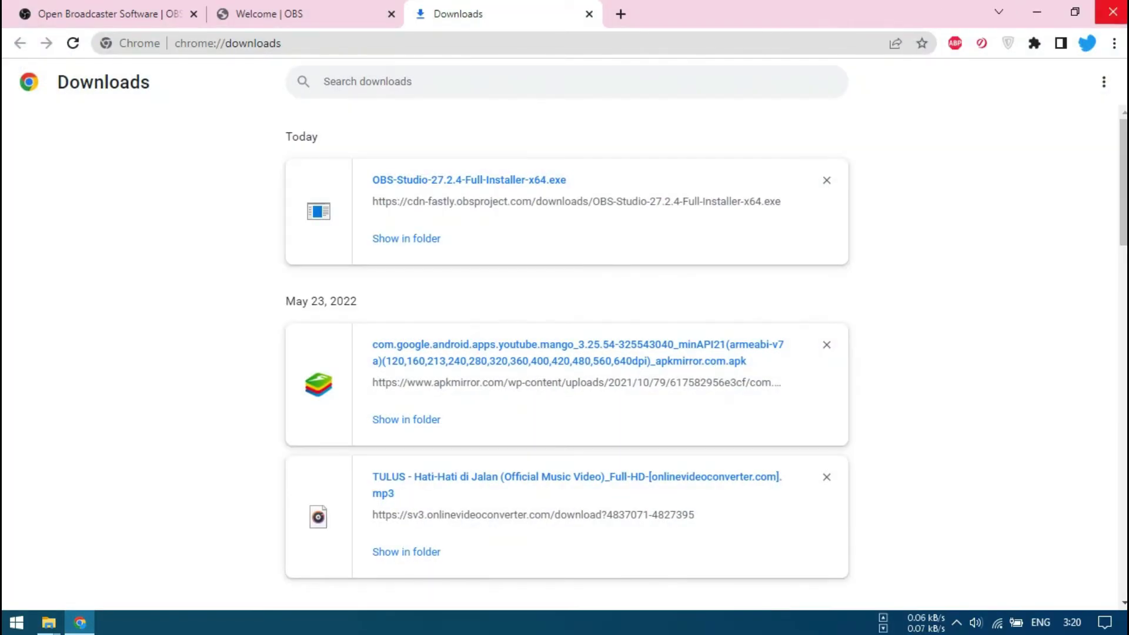
{"action": "left_click", "coordinate": [1113, 9]}
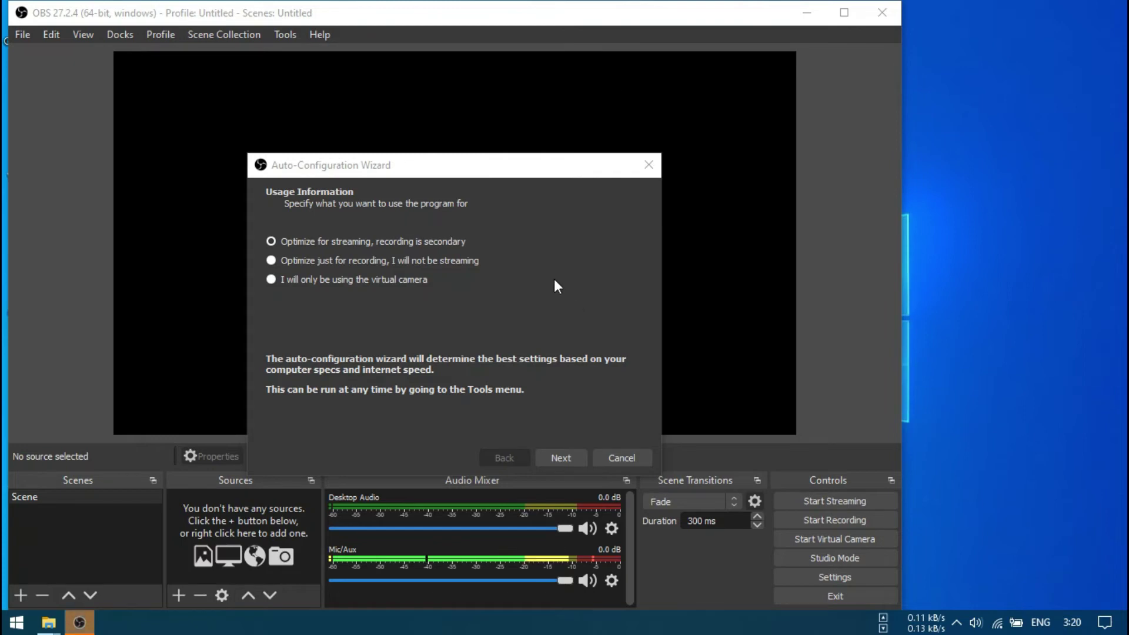
Complete the Auto-Configuration Wizard optimized just for recording, using the current 1366x768 canvas and preferring 60 FPS, and apply the suggested settings.
{"action": "left_click", "coordinate": [272, 260]}
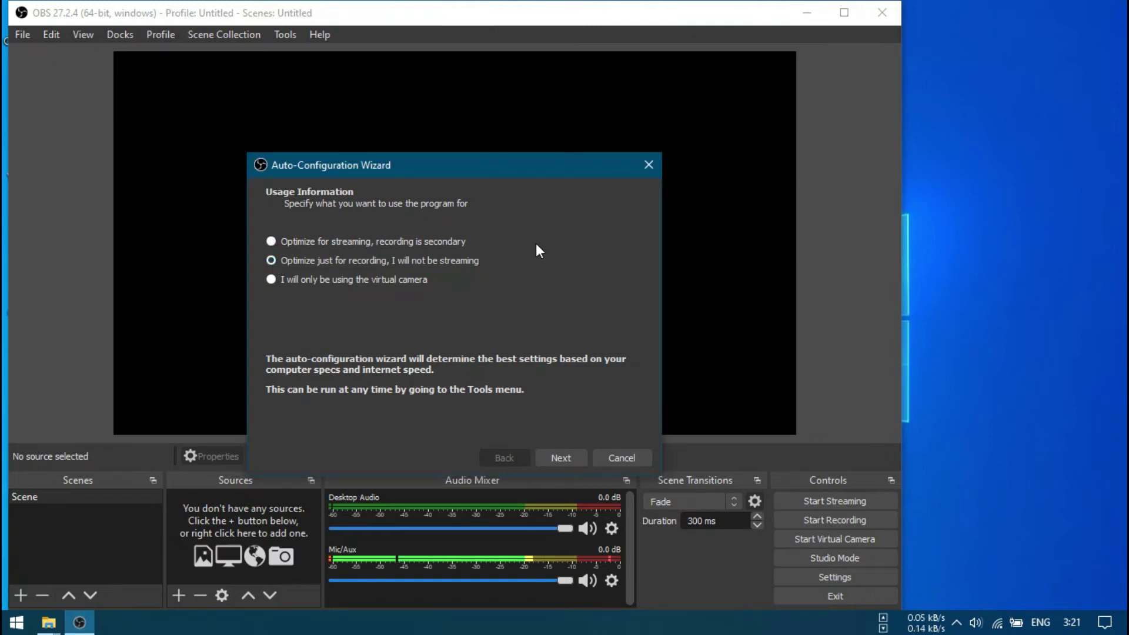
{"action": "left_click", "coordinate": [564, 456]}
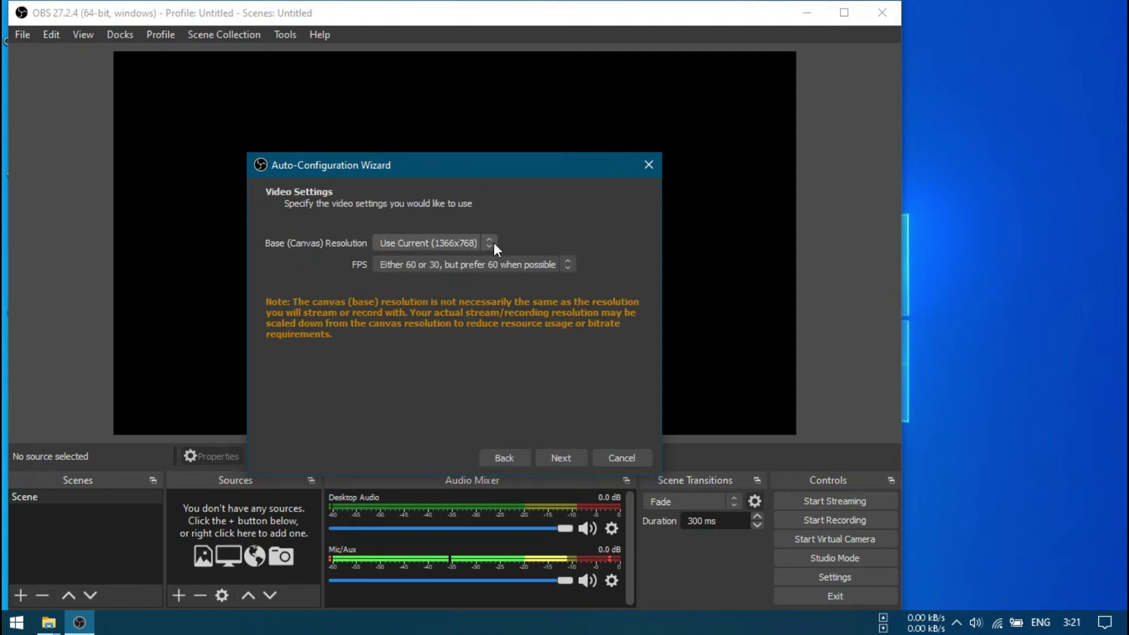
{"action": "left_click", "coordinate": [560, 457]}
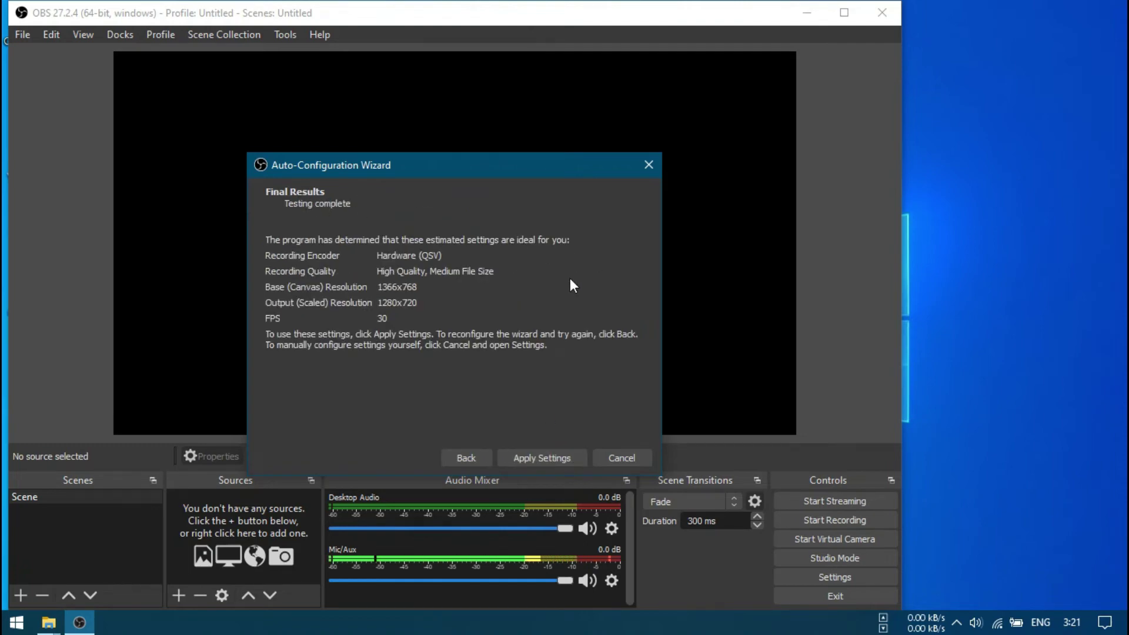
{"action": "left_click", "coordinate": [556, 460]}
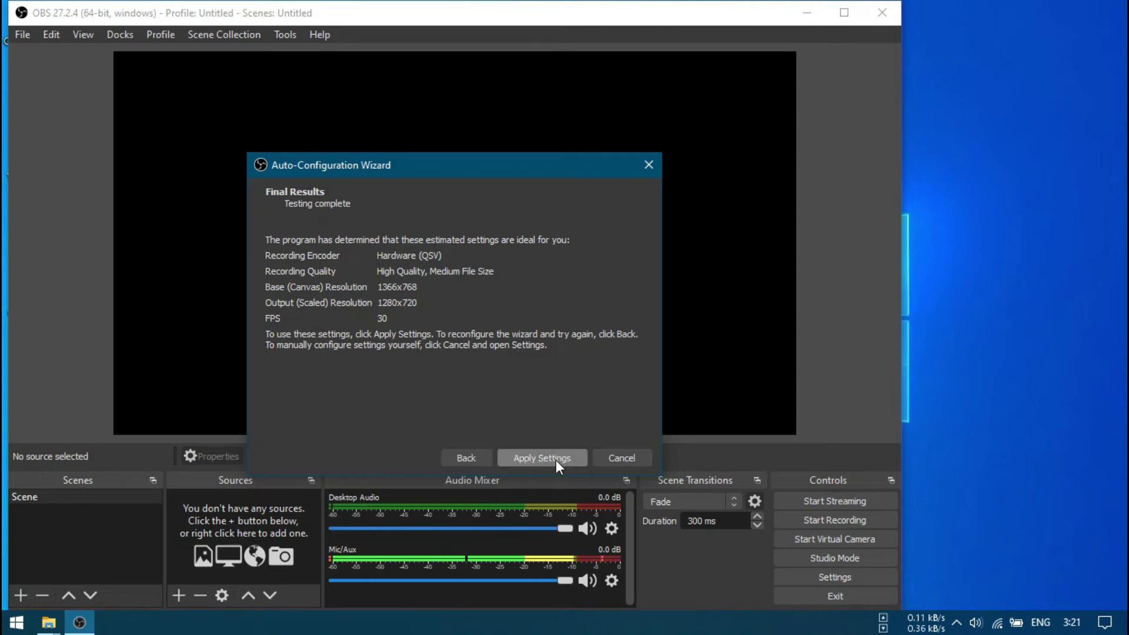
Maximize the OBS window and add a new Display Capture source of Display 1 with Capture Cursor enabled.
{"action": "left_click", "coordinate": [845, 19]}
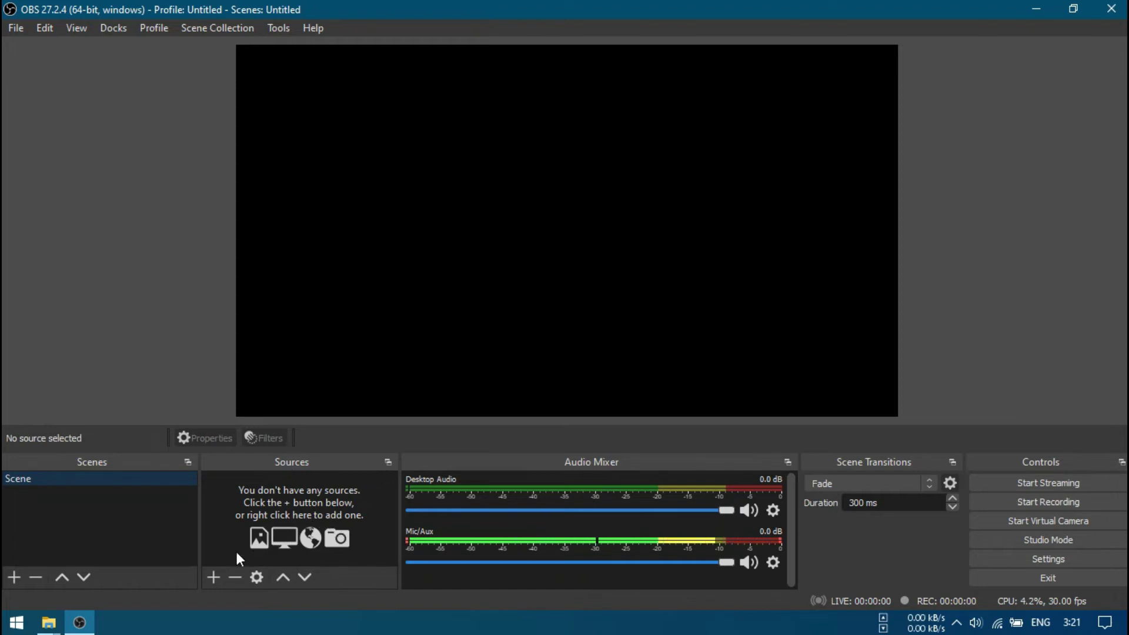
{"action": "left_click", "coordinate": [214, 577]}
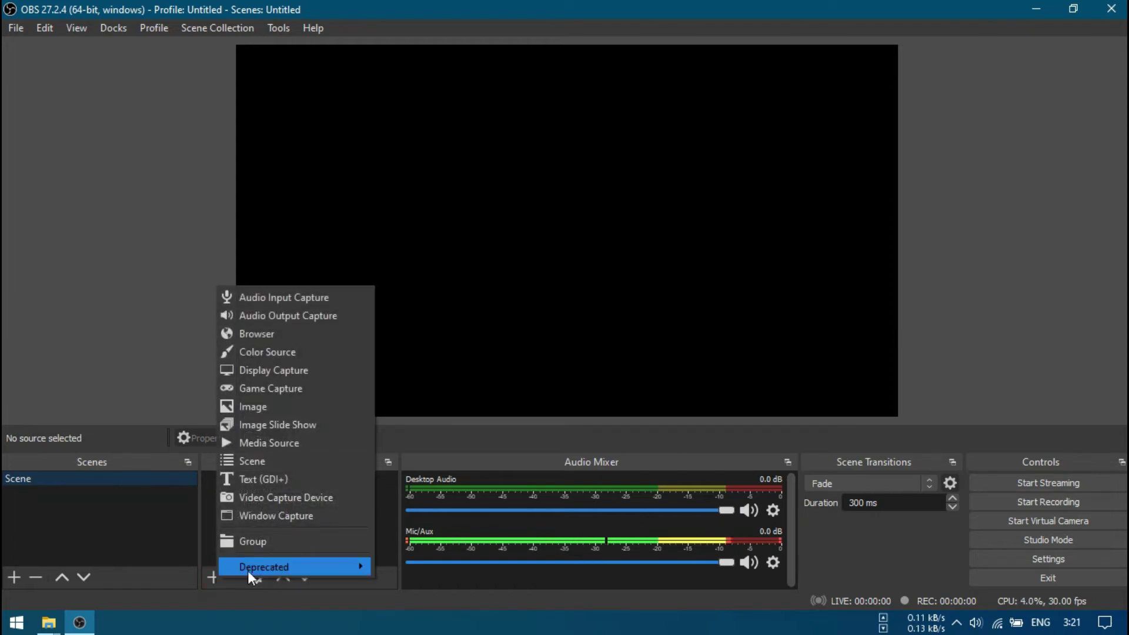
{"action": "left_click", "coordinate": [302, 376]}
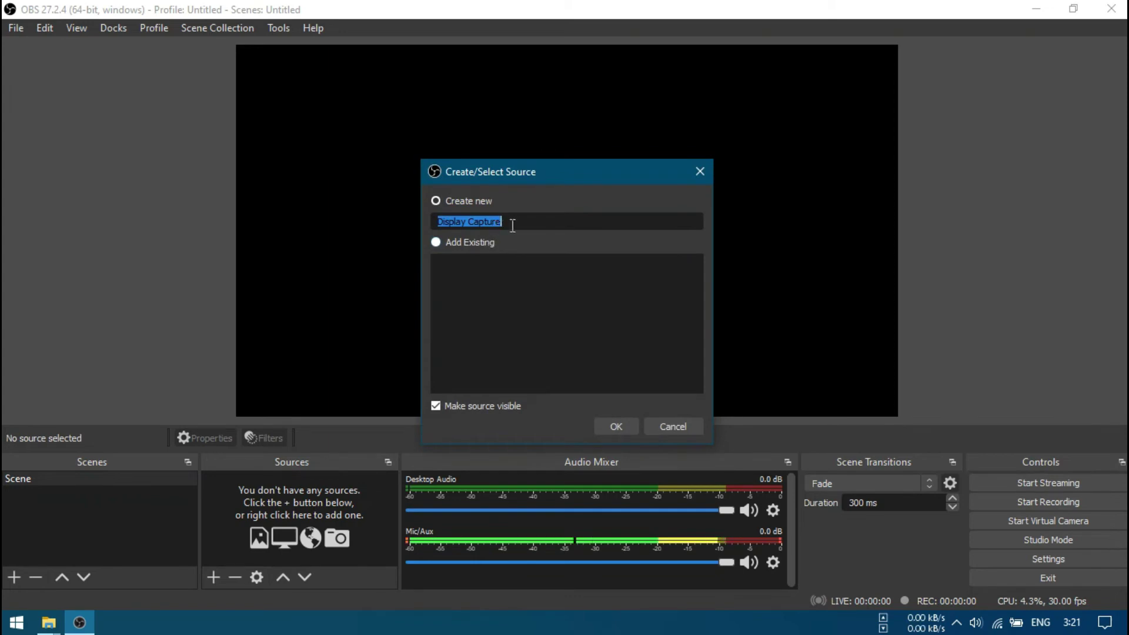
{"action": "left_click", "coordinate": [610, 429]}
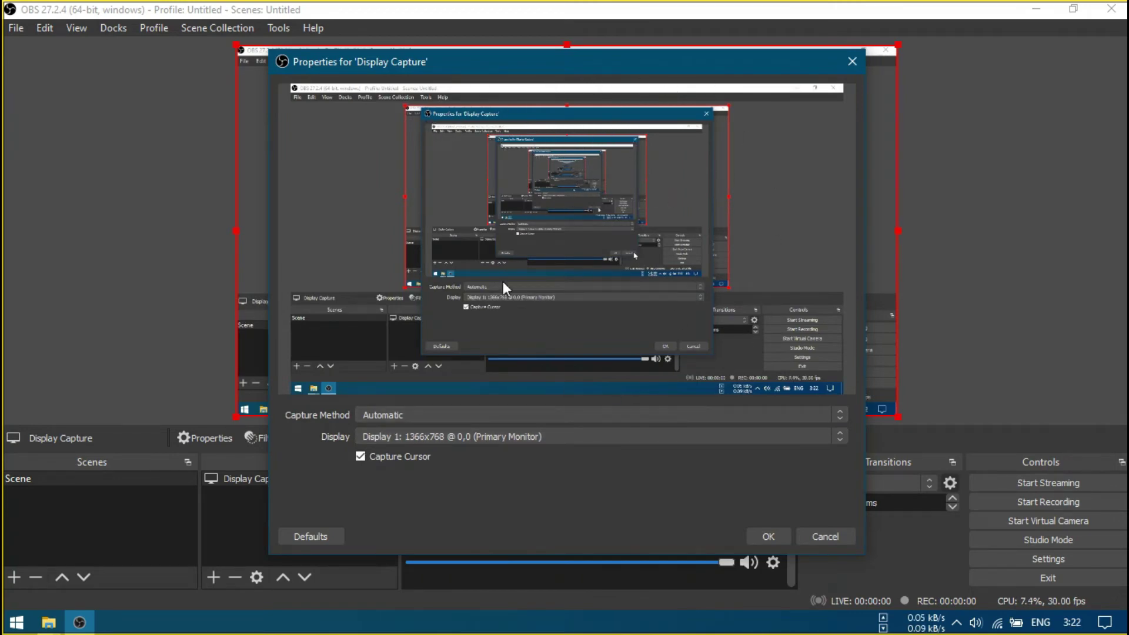
{"action": "left_click", "coordinate": [770, 536]}
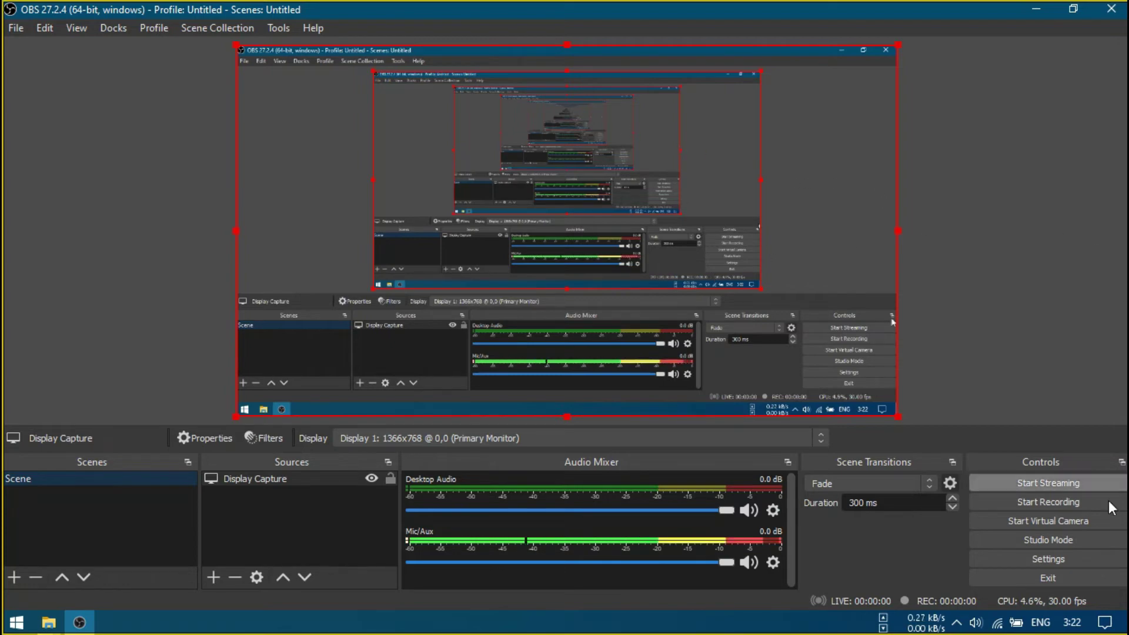
Assign the hotkeys F2 to Start Recording and F3 to Stop Recording in the OBS settings, and apply them.
{"action": "left_click", "coordinate": [1043, 562]}
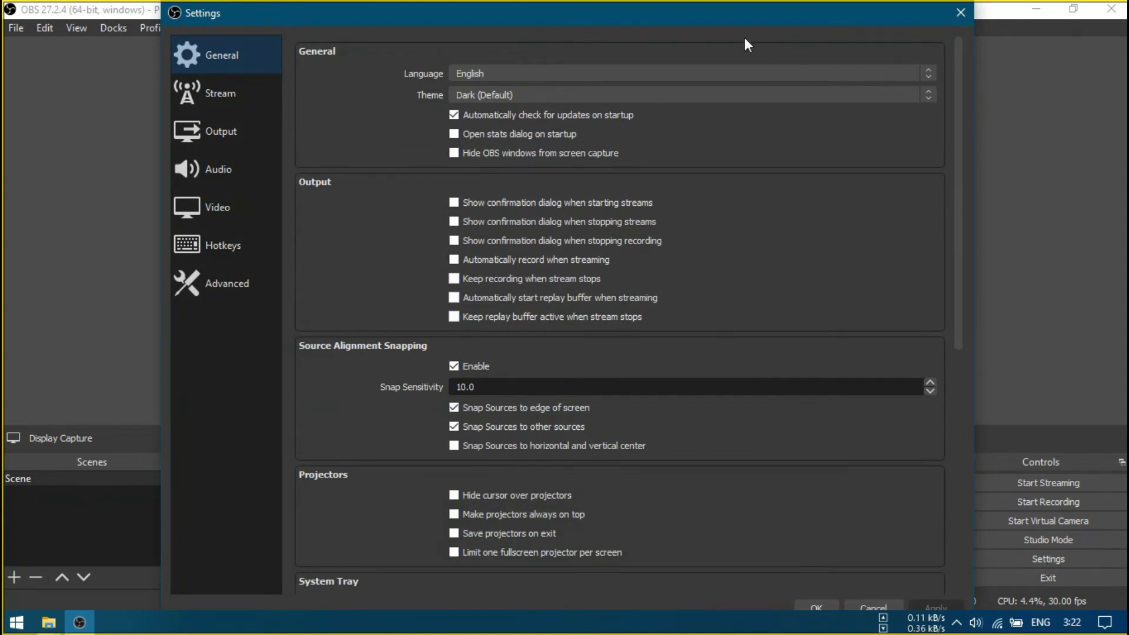
{"action": "left_click", "coordinate": [223, 249]}
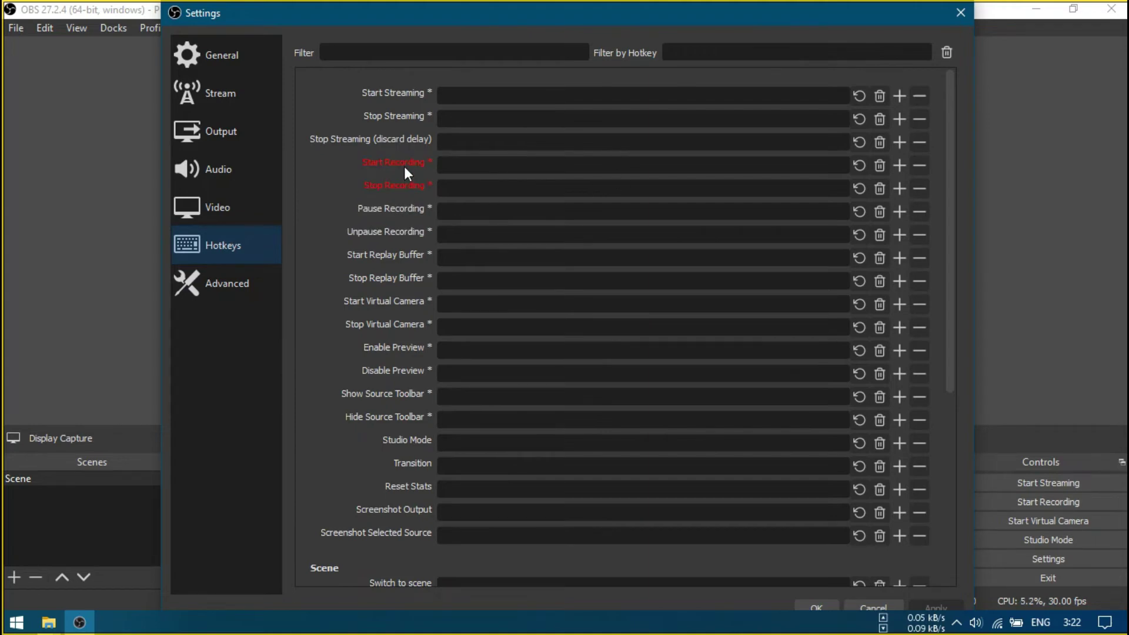
{"action": "mouse_move", "coordinate": [404, 187]}
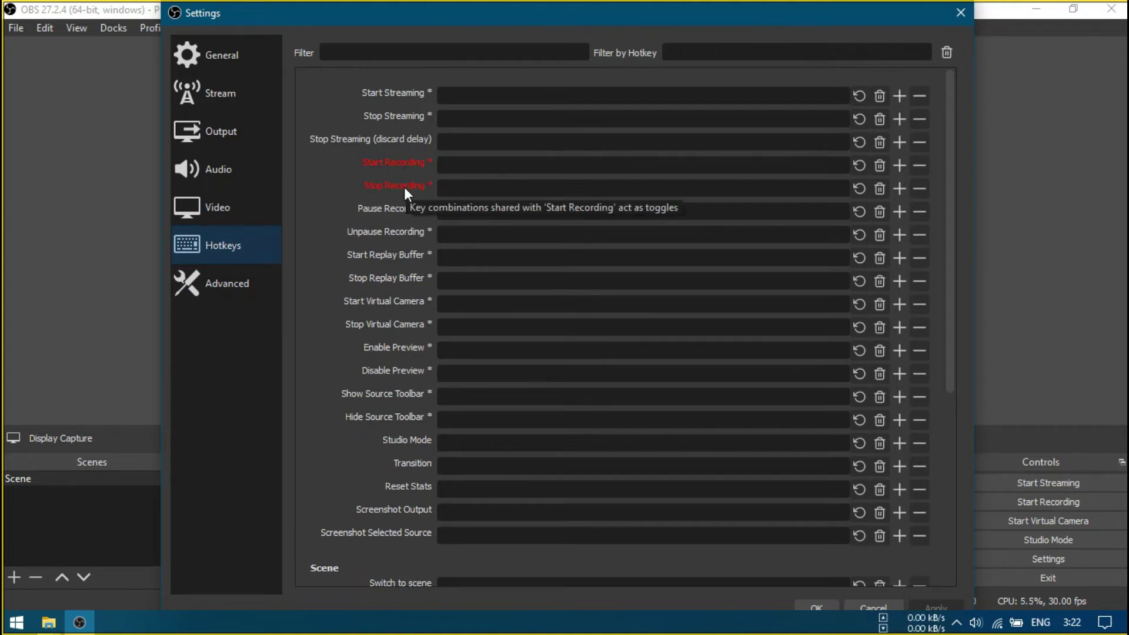
{"action": "left_click", "coordinate": [447, 165]}
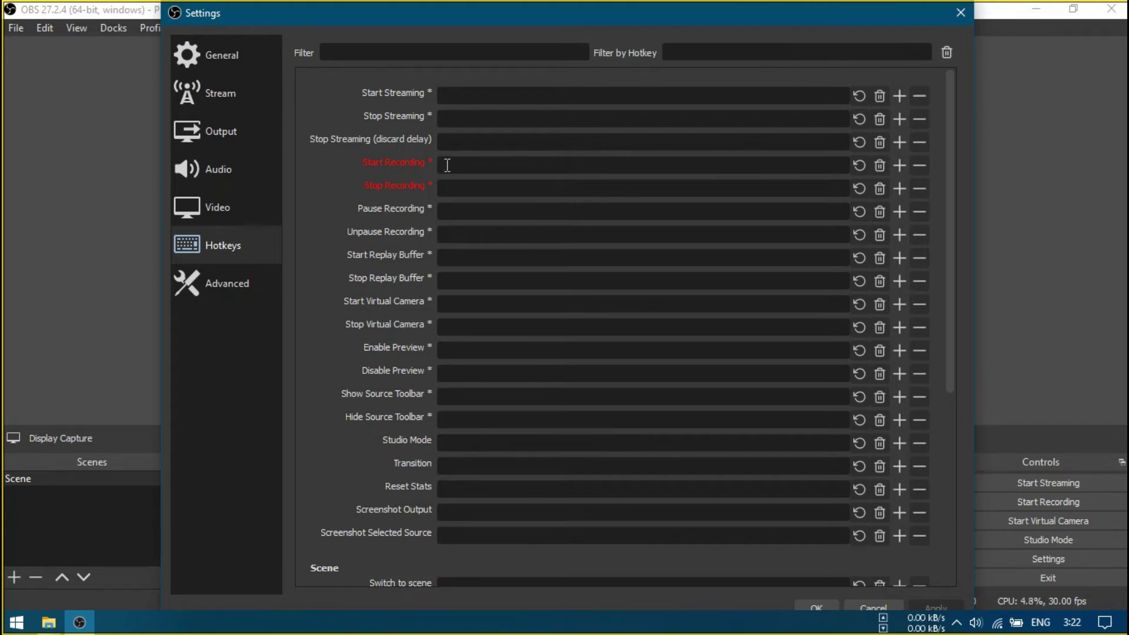
{"action": "key", "text": "F2"}
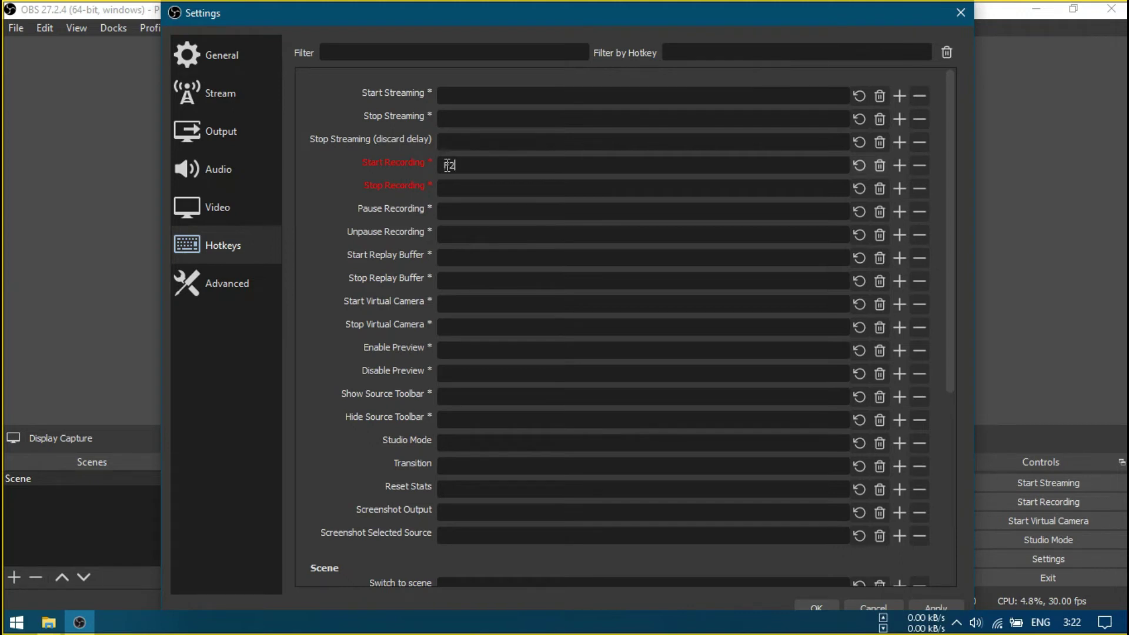
{"action": "left_click", "coordinate": [457, 188]}
{"action": "key", "text": "F3"}
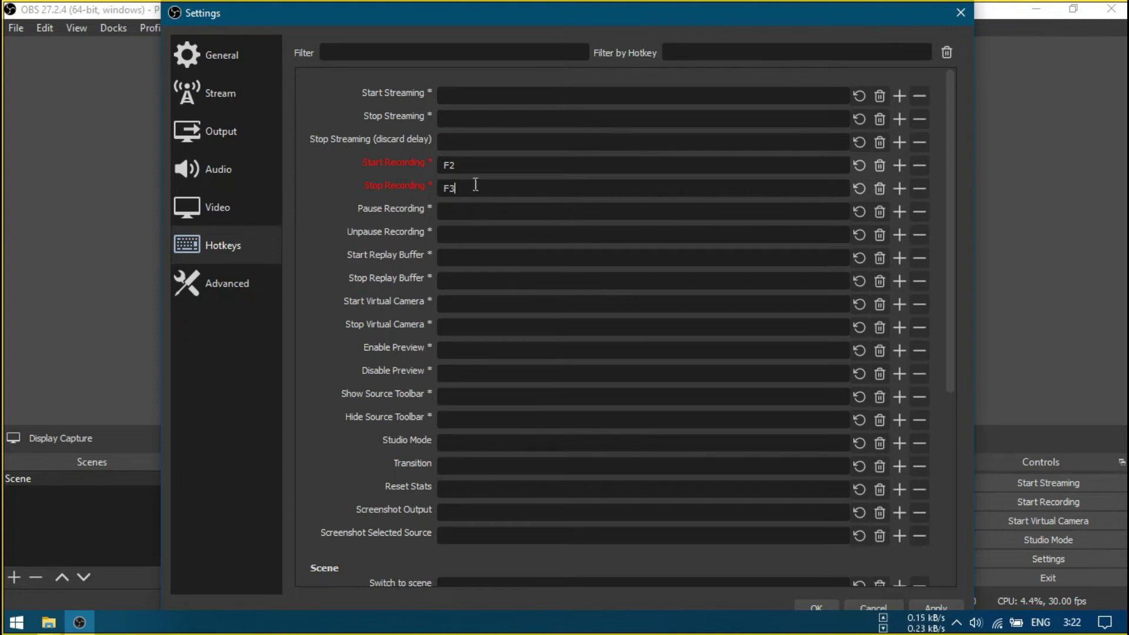
{"action": "mouse_move", "coordinate": [481, 170]}
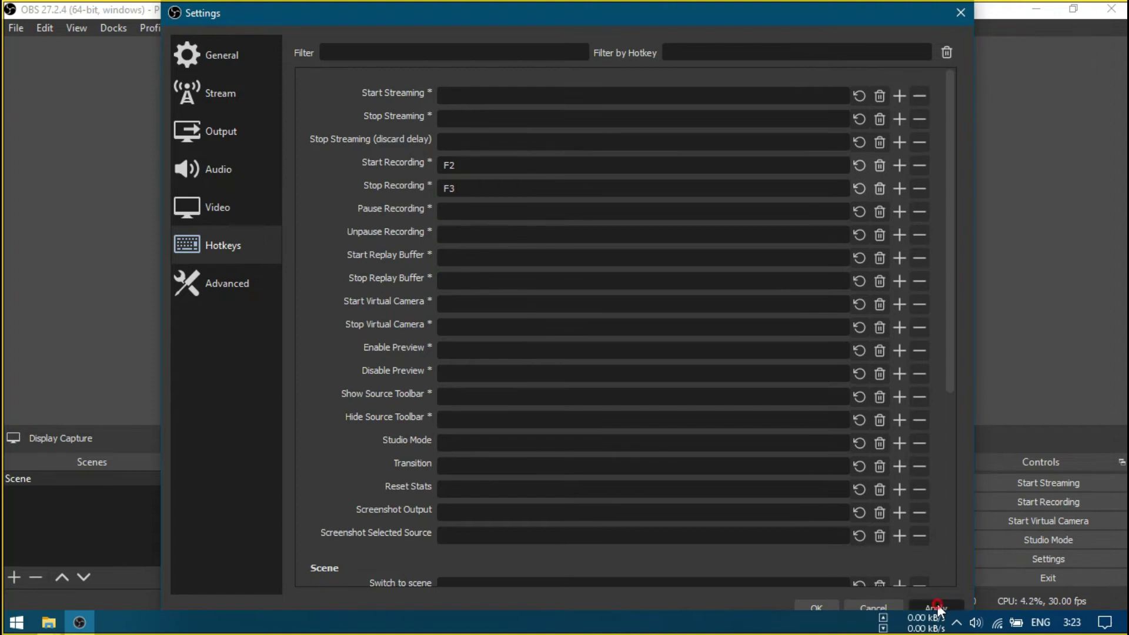
{"action": "left_click", "coordinate": [938, 604]}
{"action": "left_click", "coordinate": [815, 607]}
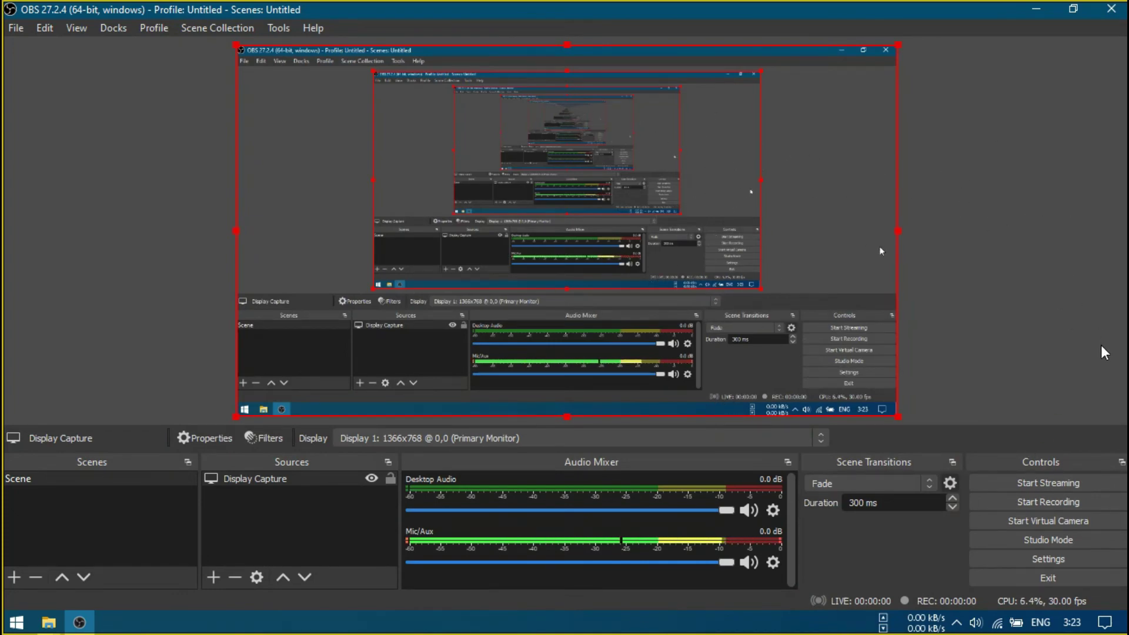
Record a short display capture with OBS minimized, showing the Start menu on the desktop, and stop the recording from OBS.
{"action": "left_click", "coordinate": [1043, 503]}
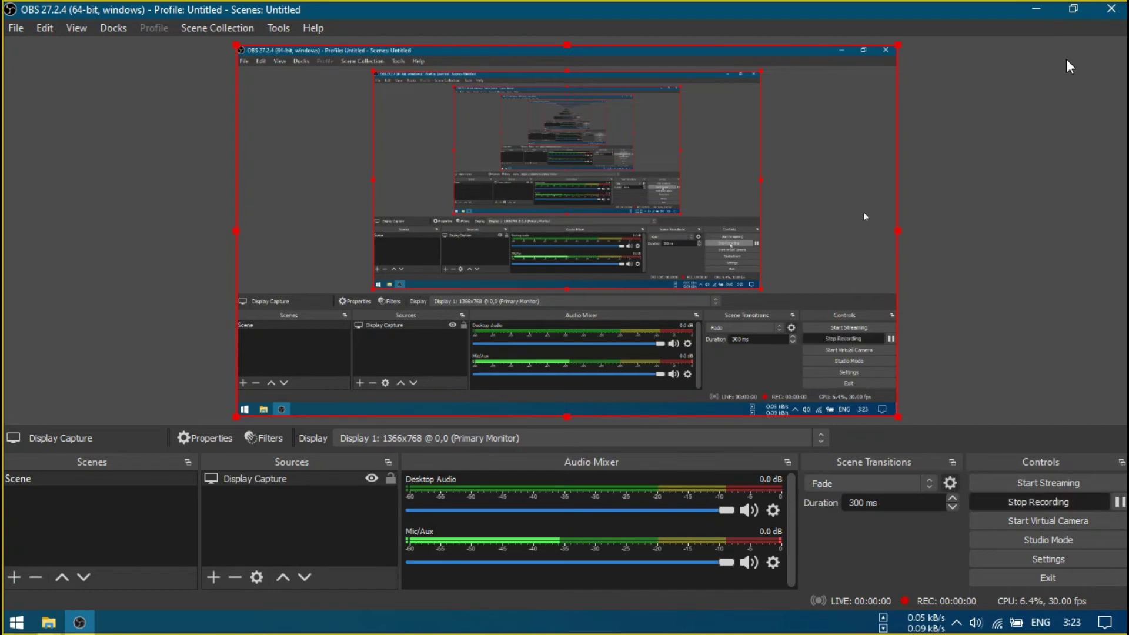
{"action": "left_click", "coordinate": [1034, 7]}
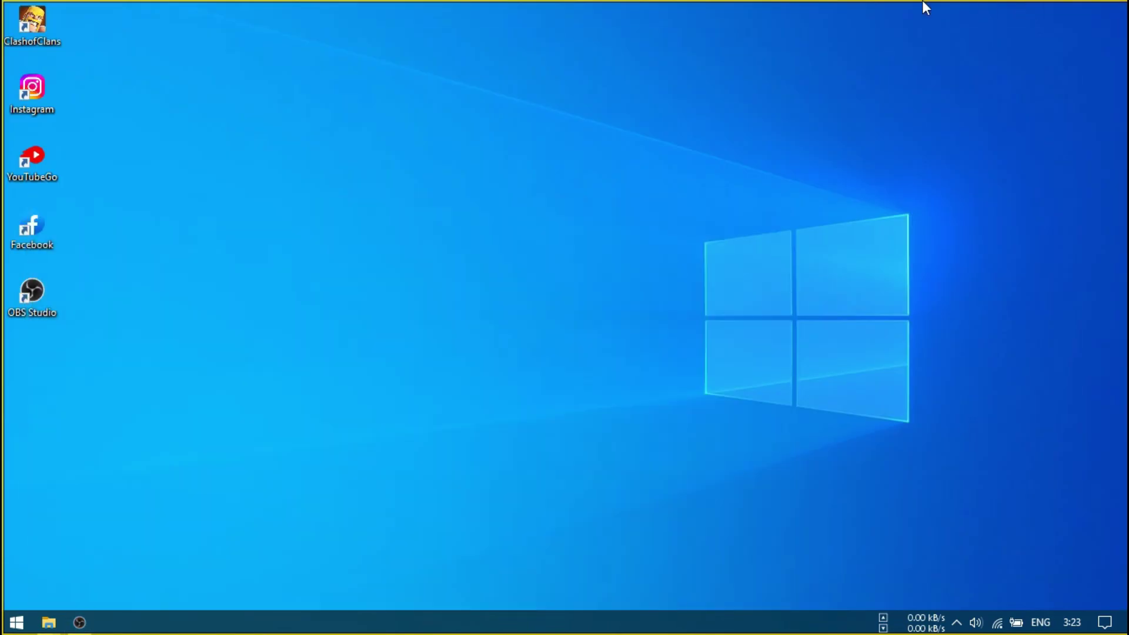
{"action": "left_click", "coordinate": [16, 622]}
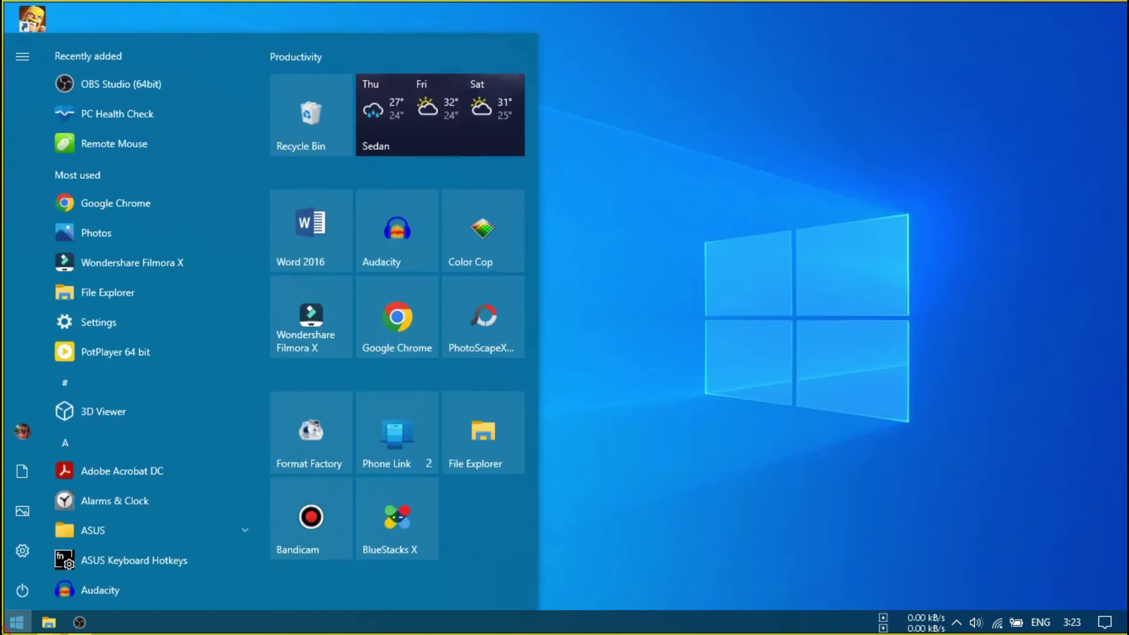
{"action": "left_click", "coordinate": [16, 622]}
{"action": "left_click", "coordinate": [17, 622]}
{"action": "left_click", "coordinate": [640, 374]}
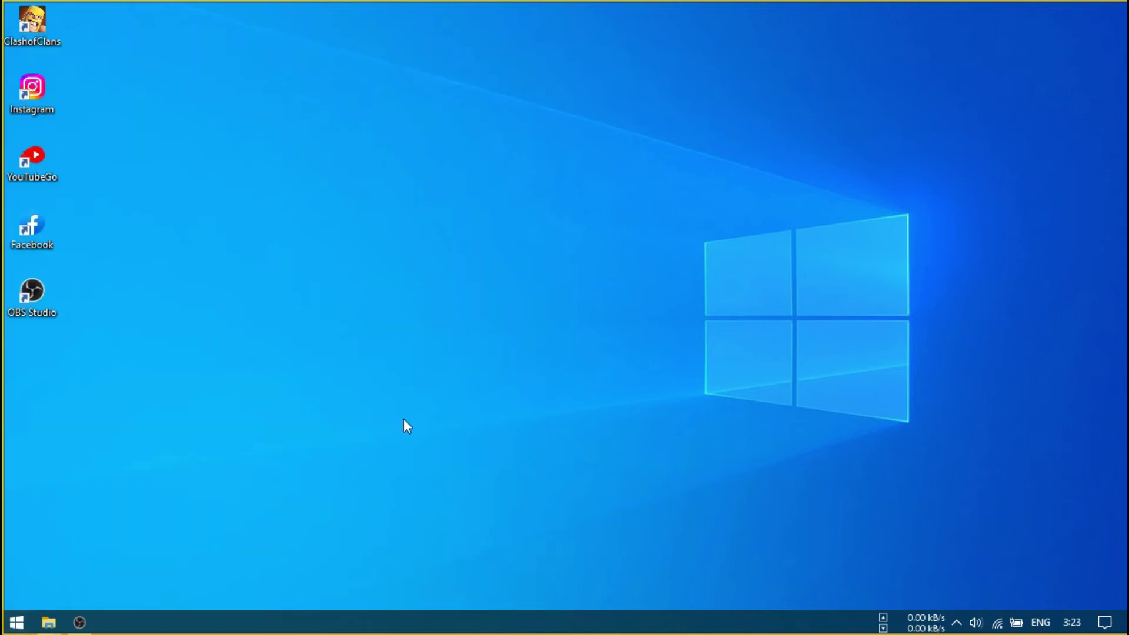
{"action": "left_click", "coordinate": [81, 622]}
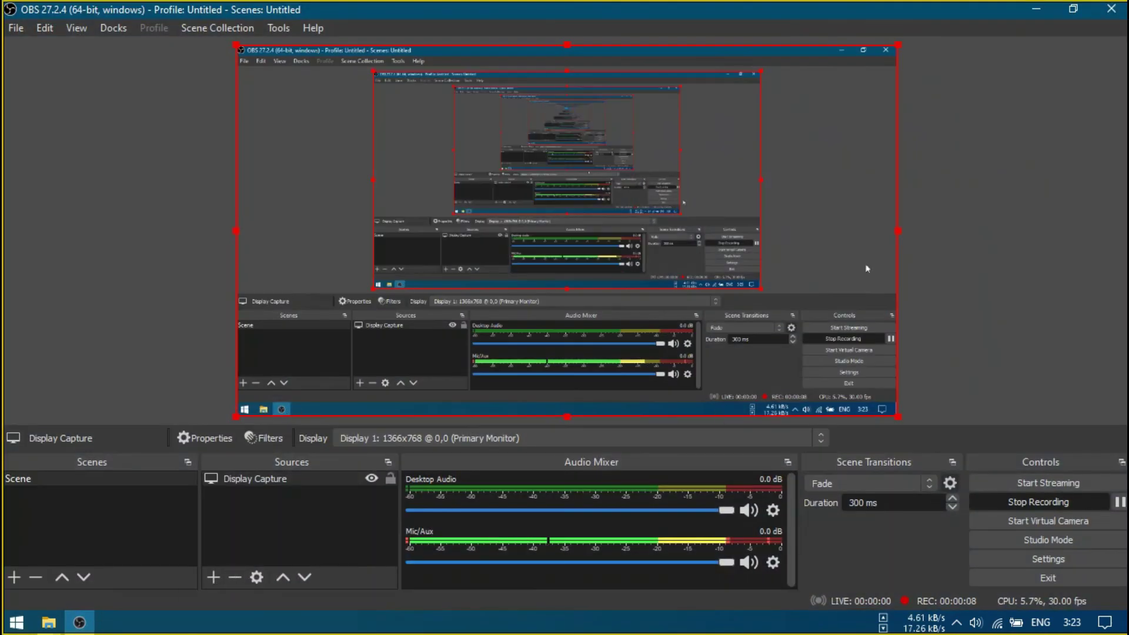
{"action": "left_click", "coordinate": [1034, 505]}
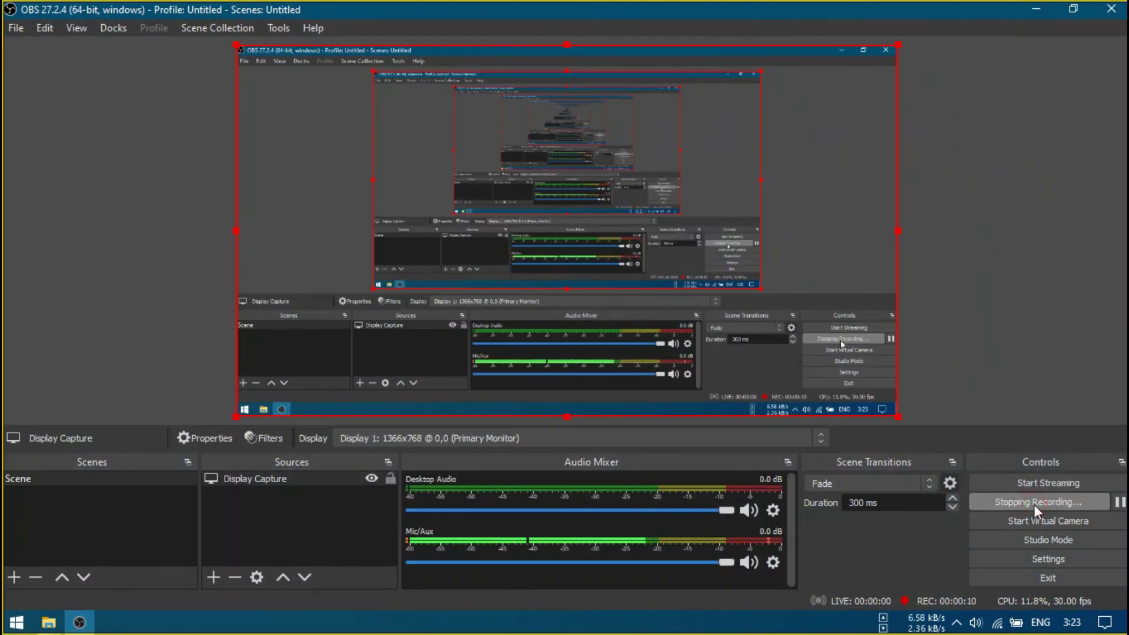
Minimize OBS and switch to File Explorer to open the Videos folder.
{"action": "left_click", "coordinate": [1037, 9]}
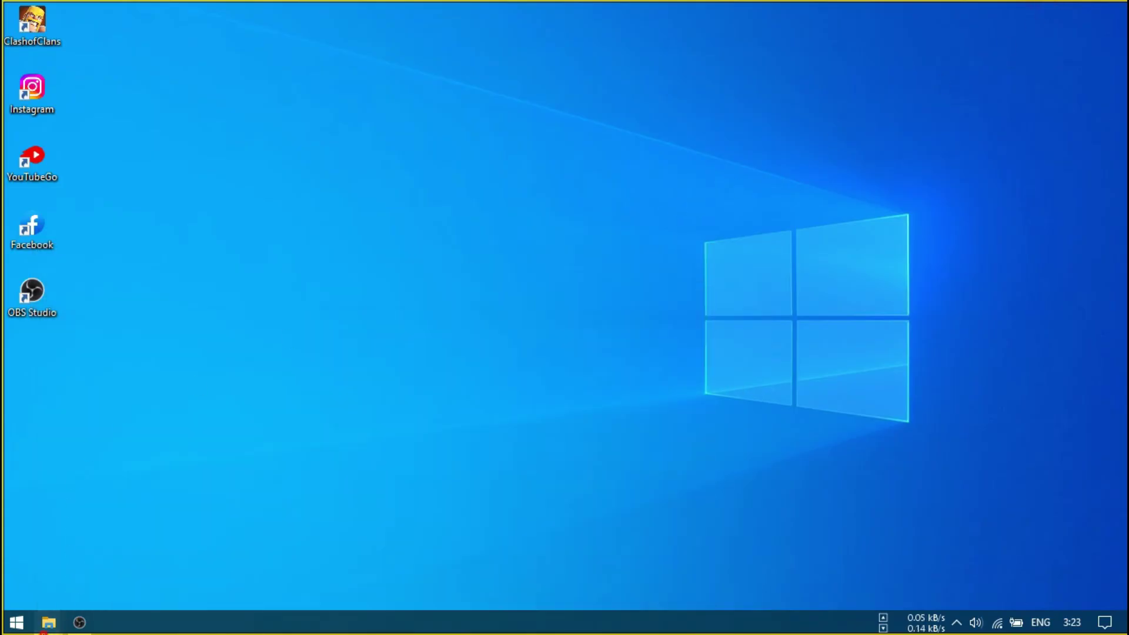
{"action": "mouse_move", "coordinate": [48, 623]}
{"action": "left_click", "coordinate": [70, 556]}
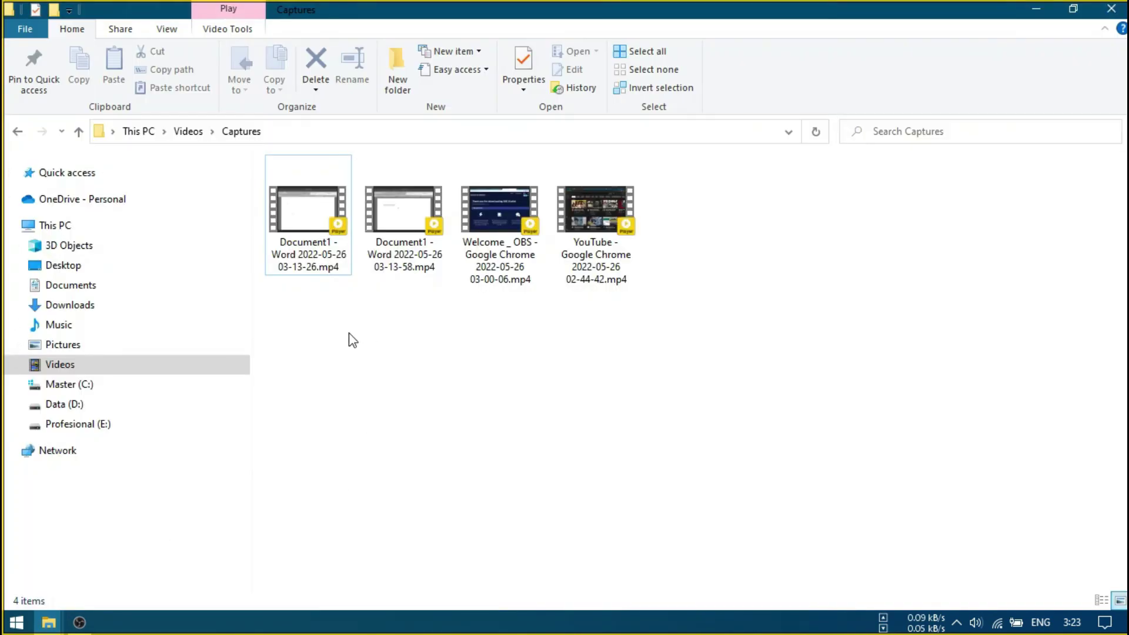
{"action": "left_click", "coordinate": [61, 366]}
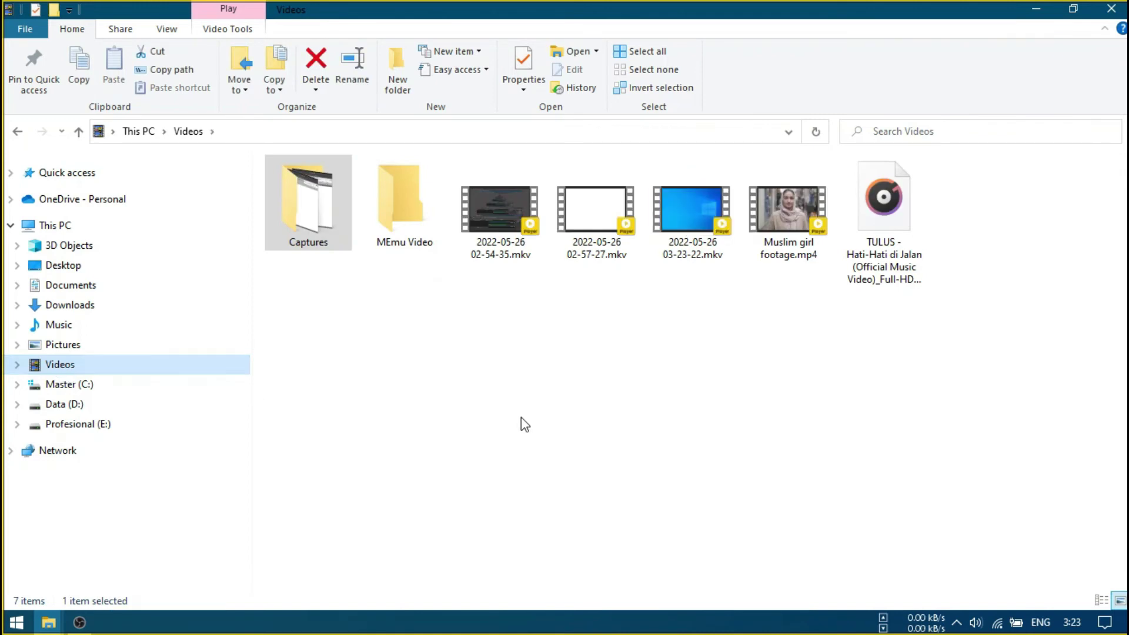
{"action": "mouse_move", "coordinate": [499, 256]}
{"action": "left_click", "coordinate": [496, 203]}
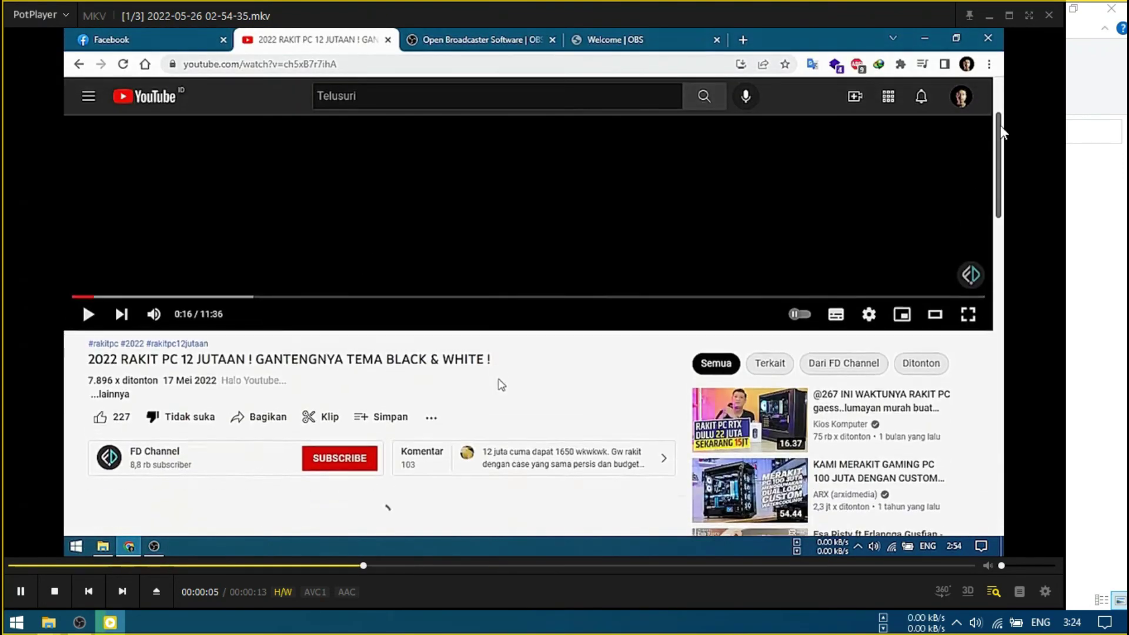
{"action": "left_click", "coordinate": [1049, 15]}
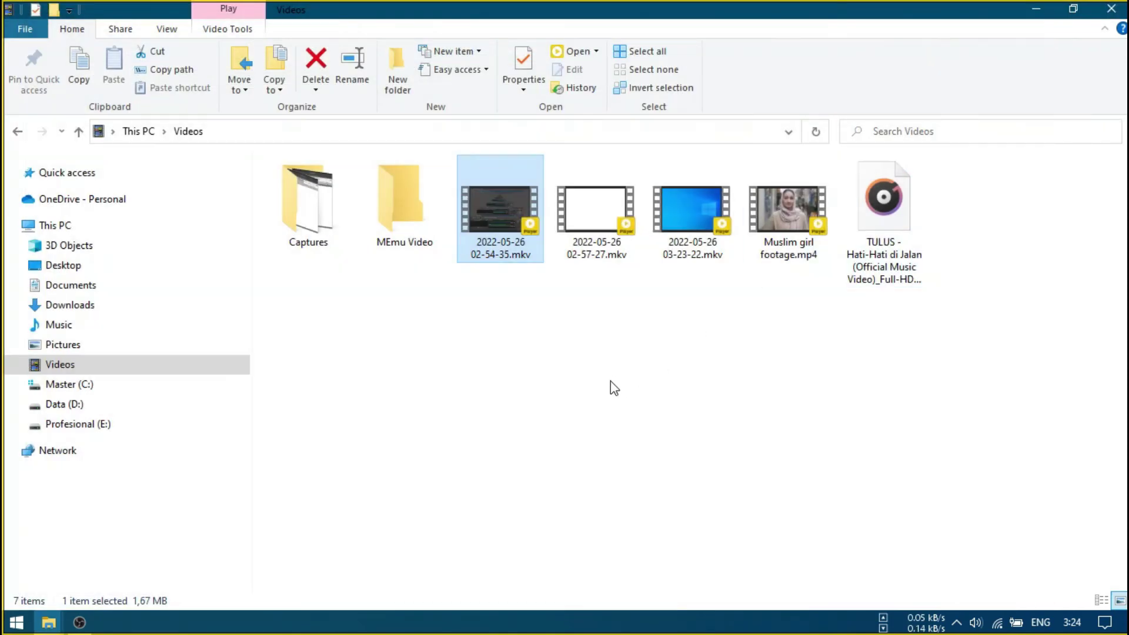
{"action": "left_click", "coordinate": [670, 396]}
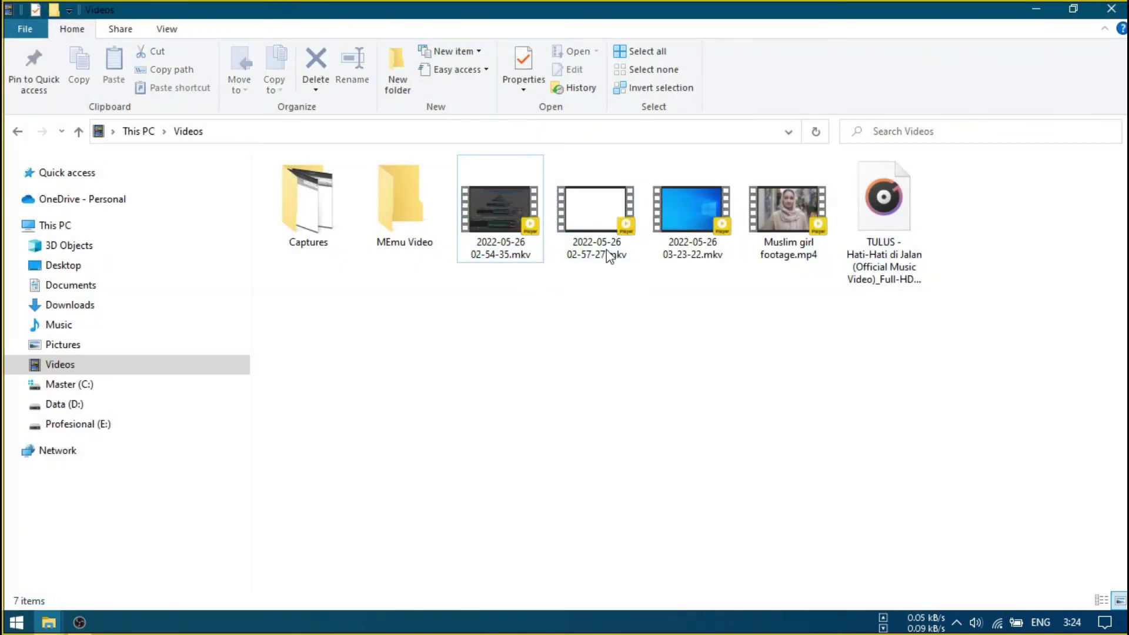
{"action": "left_click", "coordinate": [608, 219]}
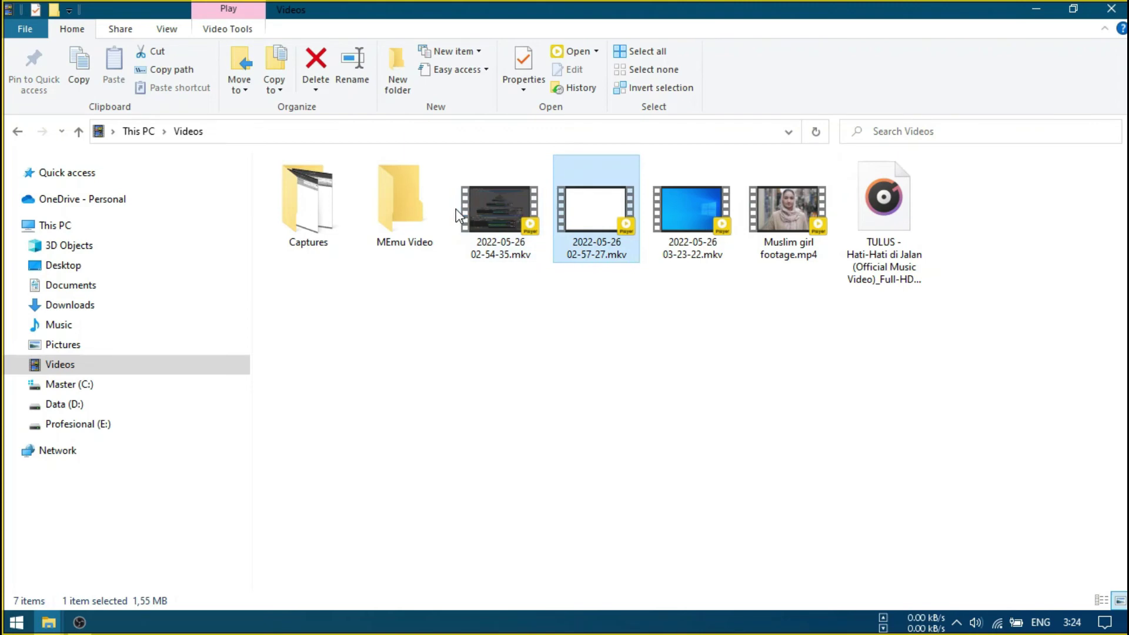
{"action": "double_click", "coordinate": [575, 239]}
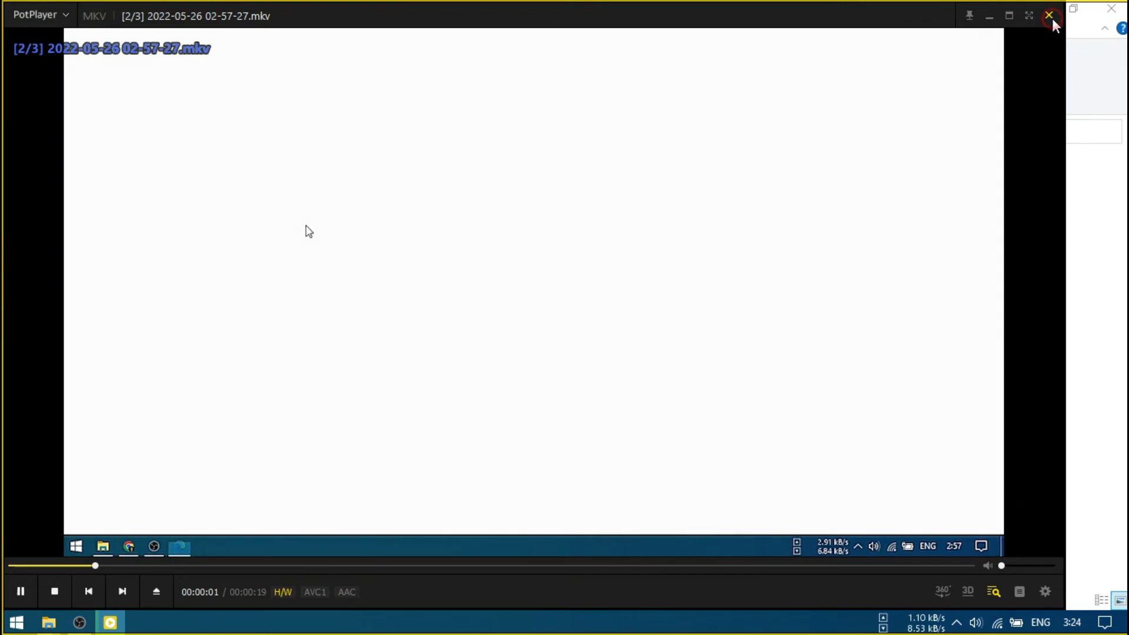
{"action": "left_click", "coordinate": [1050, 16]}
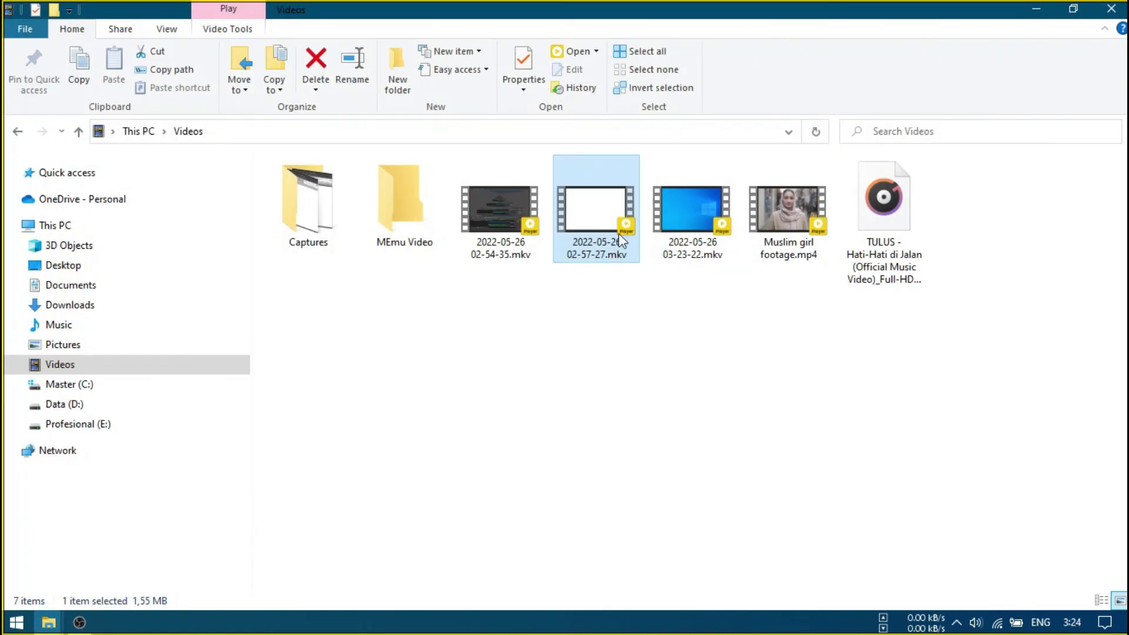
{"action": "left_click", "coordinate": [716, 229]}
{"action": "double_click", "coordinate": [689, 215]}
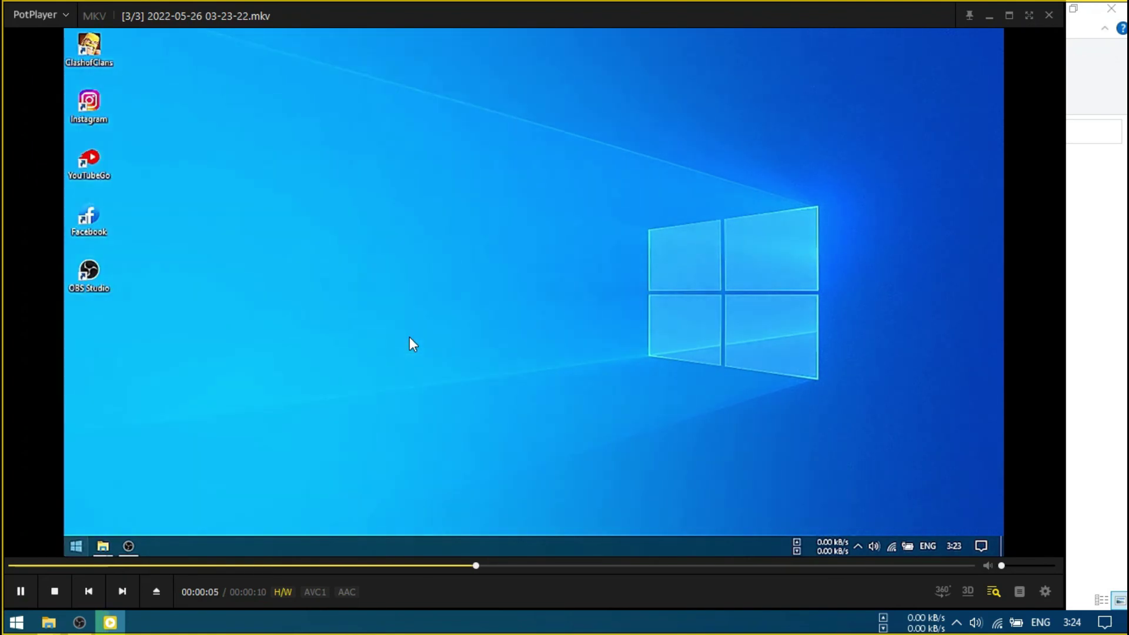
{"action": "left_click", "coordinate": [1049, 16]}
{"action": "left_click", "coordinate": [633, 405]}
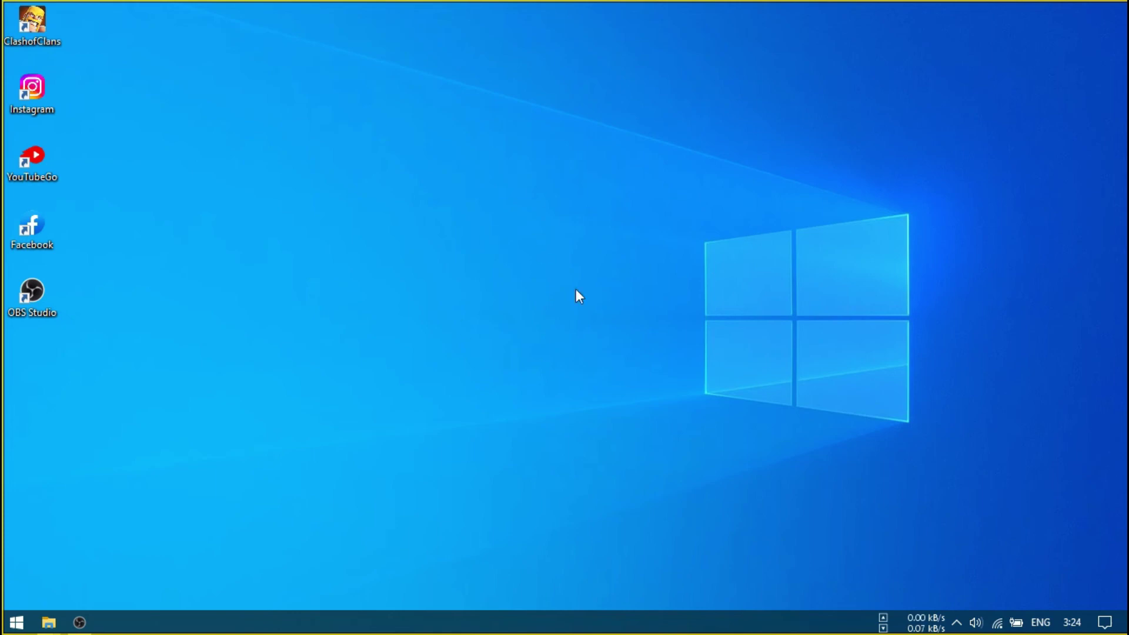
Check the hotkey-started recording in OBS, minimize it, and capture scrolling through the Start menu's app list.
{"action": "left_click", "coordinate": [81, 623]}
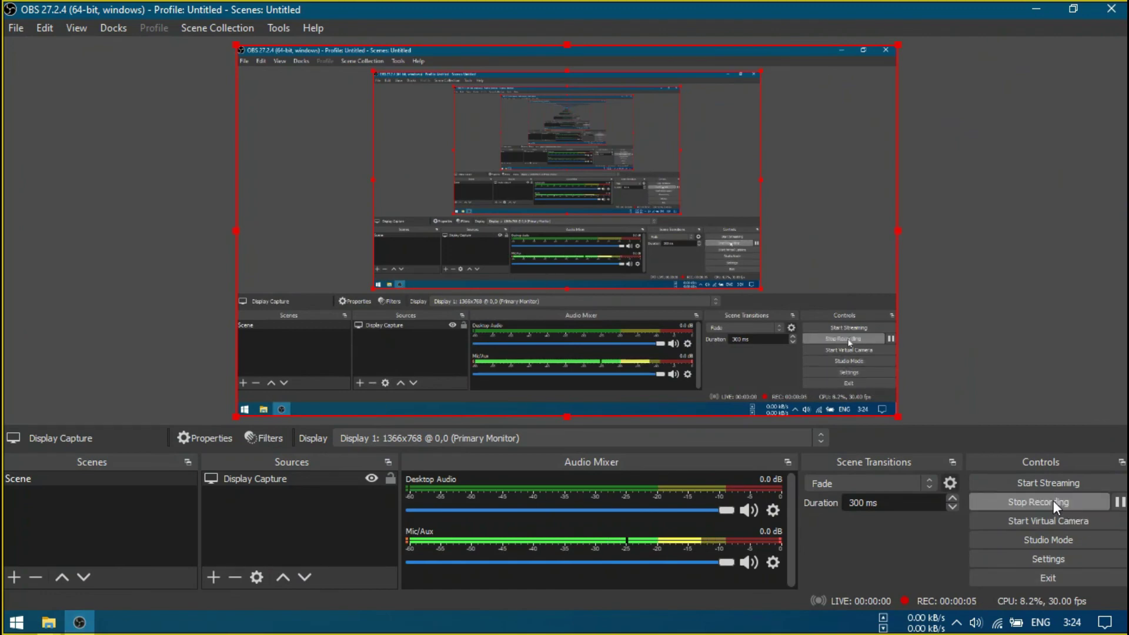
{"action": "left_click", "coordinate": [1037, 9]}
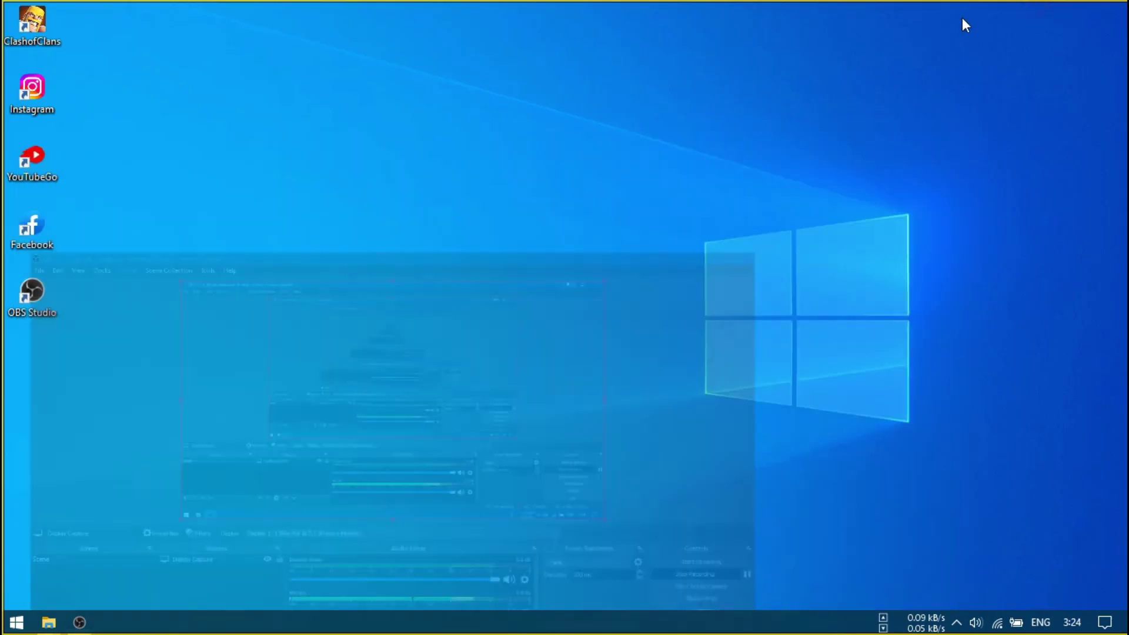
{"action": "left_click", "coordinate": [16, 623]}
{"action": "scroll", "coordinate": [193, 317], "scroll_direction": "down", "scroll_amount": 5}
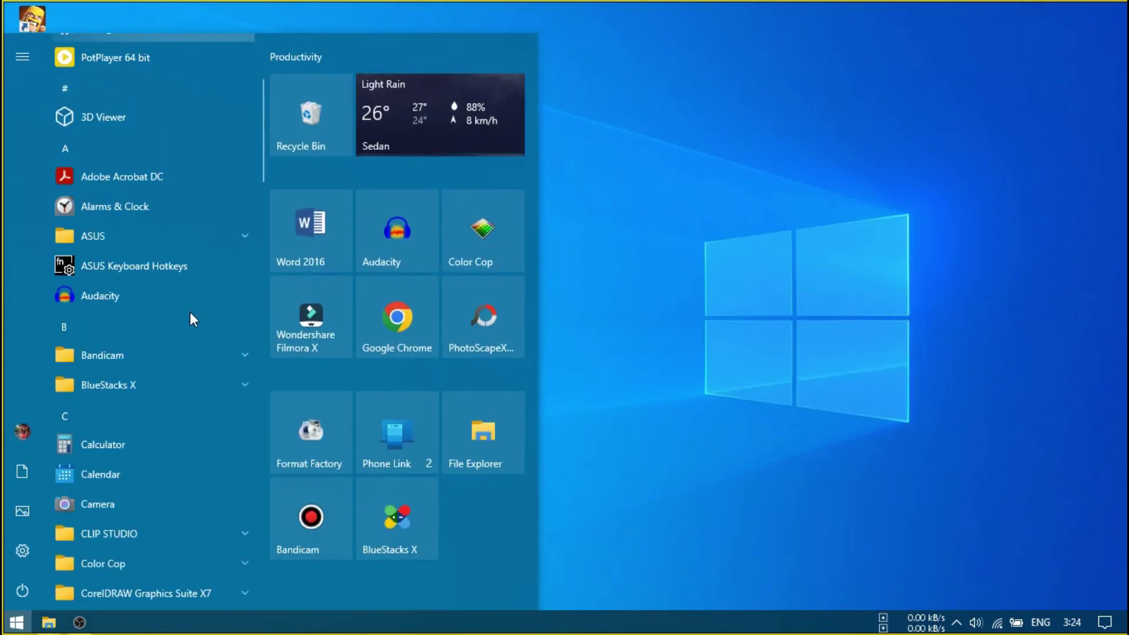
{"action": "scroll", "coordinate": [190, 317], "scroll_direction": "down", "scroll_amount": 20}
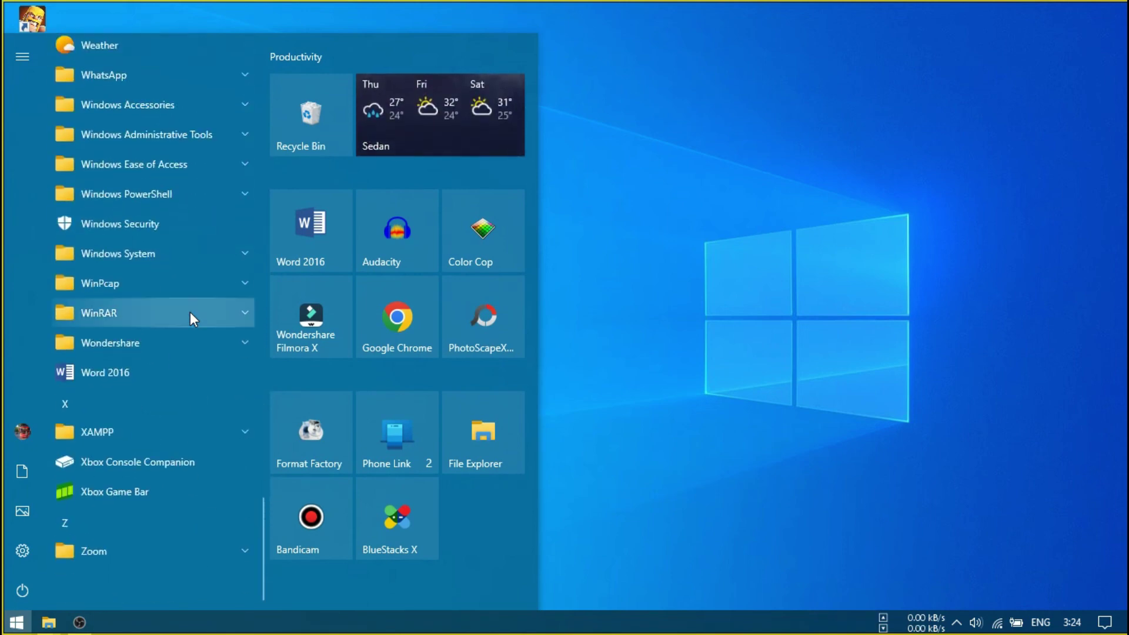
{"action": "scroll", "coordinate": [193, 318], "scroll_direction": "up", "scroll_amount": 20}
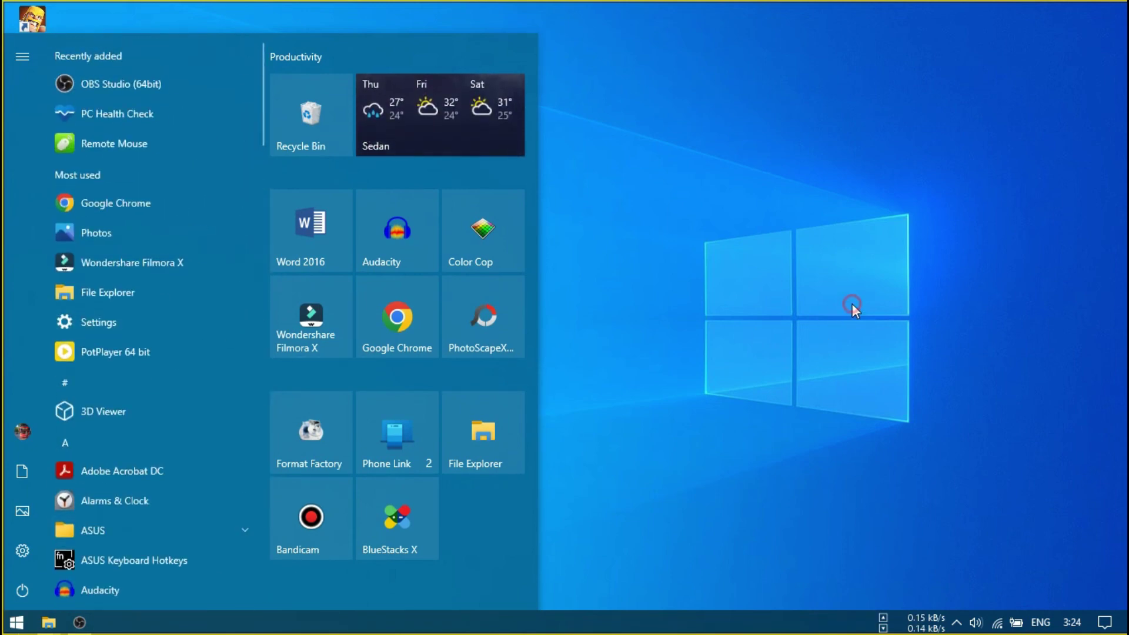
{"action": "left_click", "coordinate": [854, 310]}
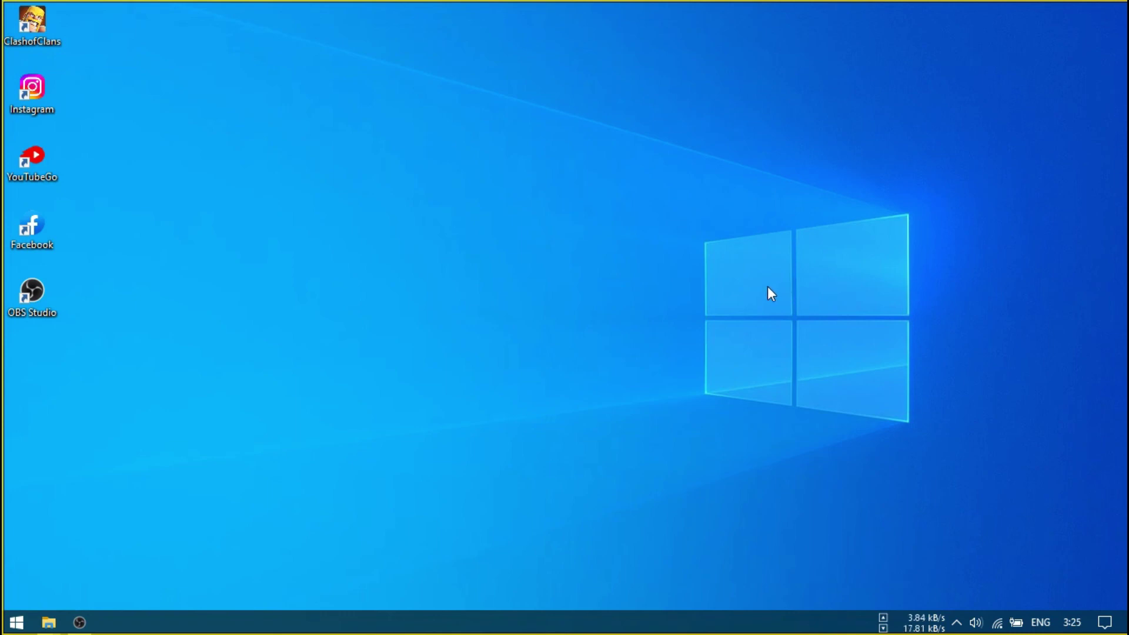
Check the recording status in OBS, minimize it, and switch to the Videos folder in File Explorer to look for the saved file.
{"action": "left_click", "coordinate": [85, 624]}
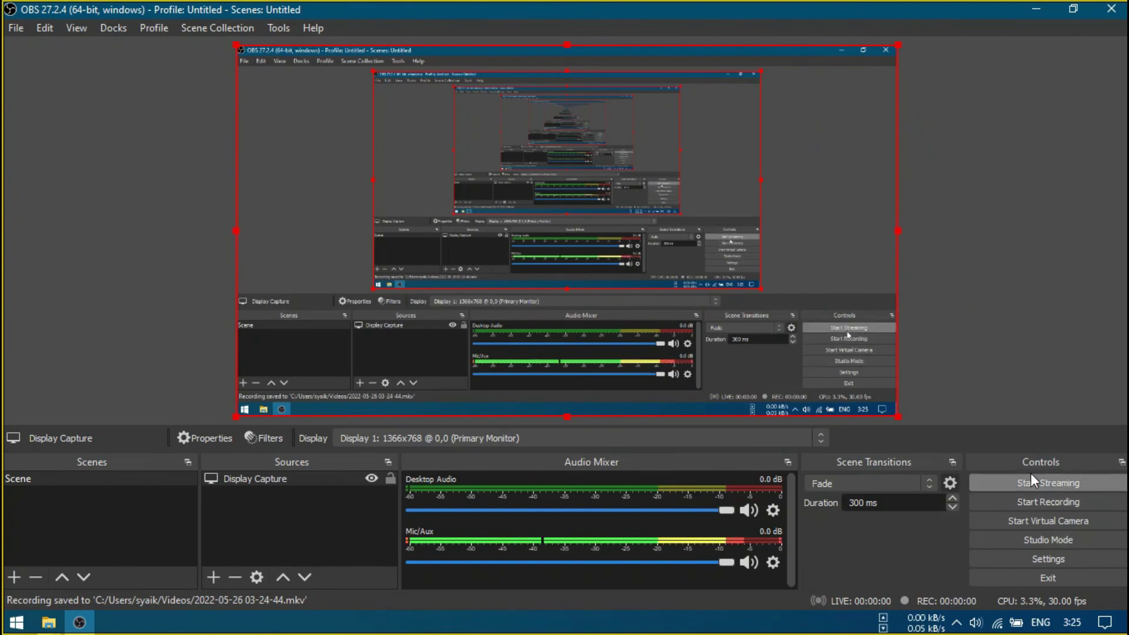
{"action": "left_click", "coordinate": [1036, 9]}
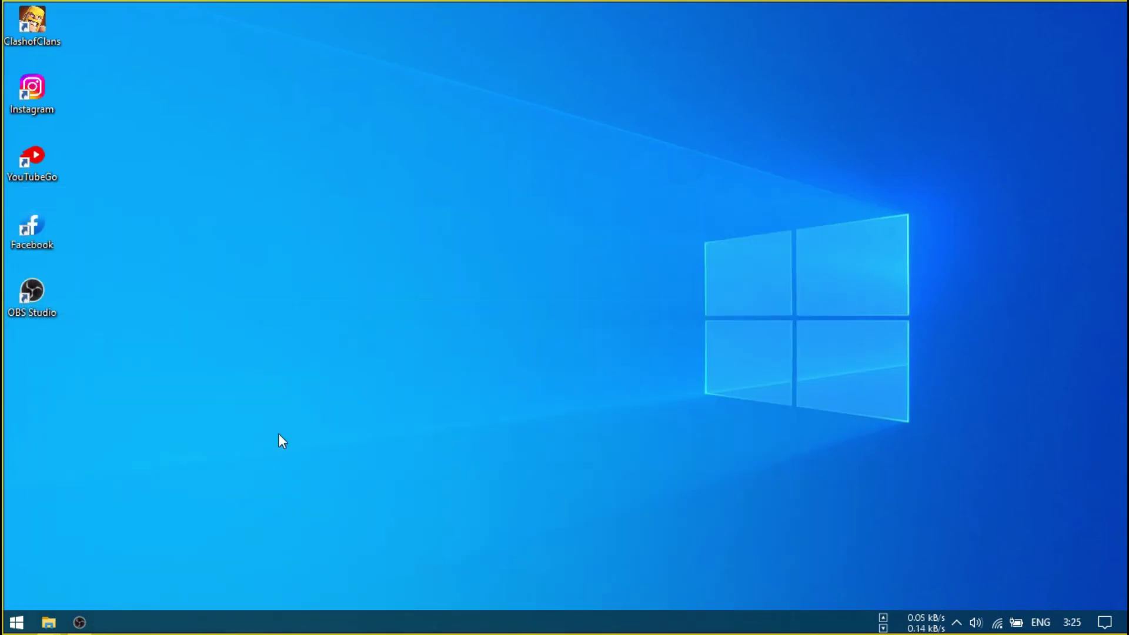
{"action": "left_click", "coordinate": [17, 623]}
{"action": "mouse_move", "coordinate": [47, 625]}
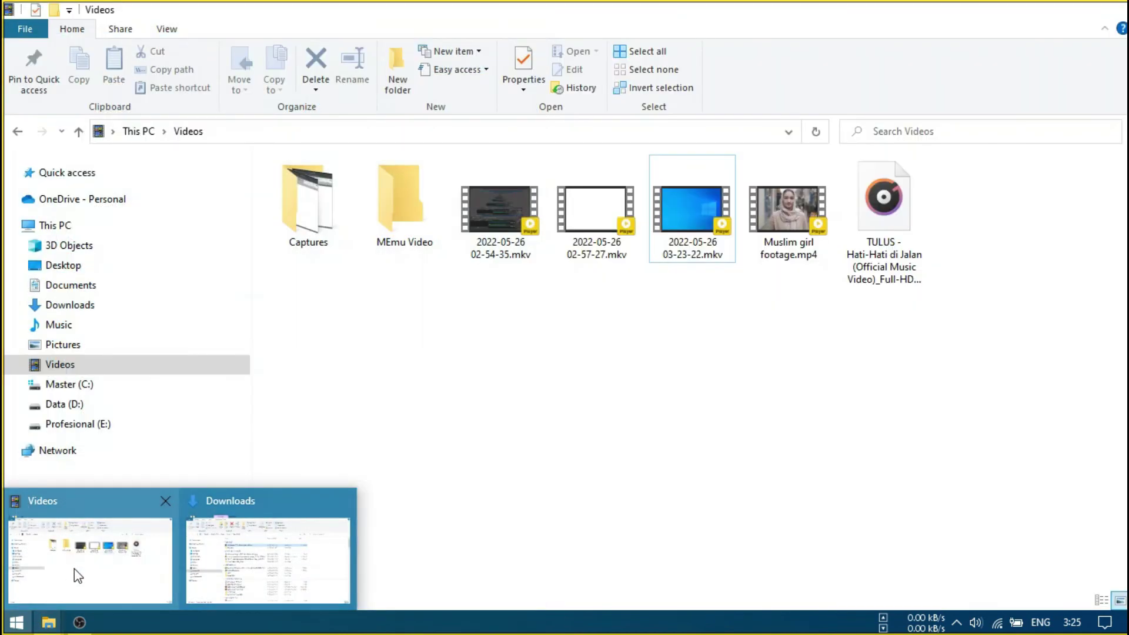
{"action": "left_click", "coordinate": [74, 569]}
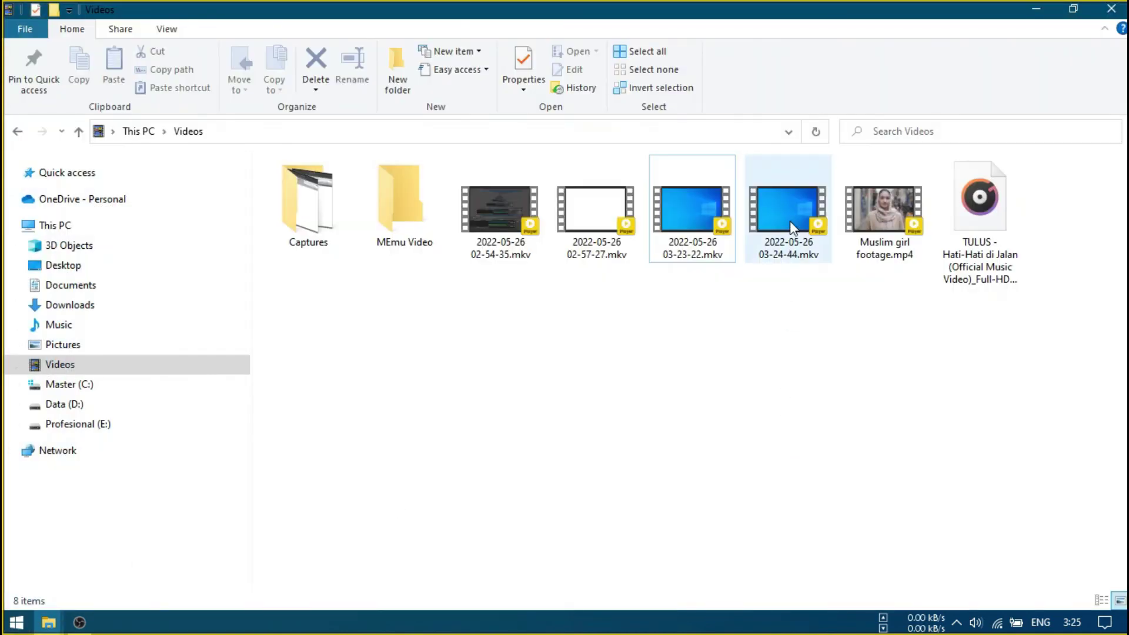
{"action": "left_click", "coordinate": [789, 220]}
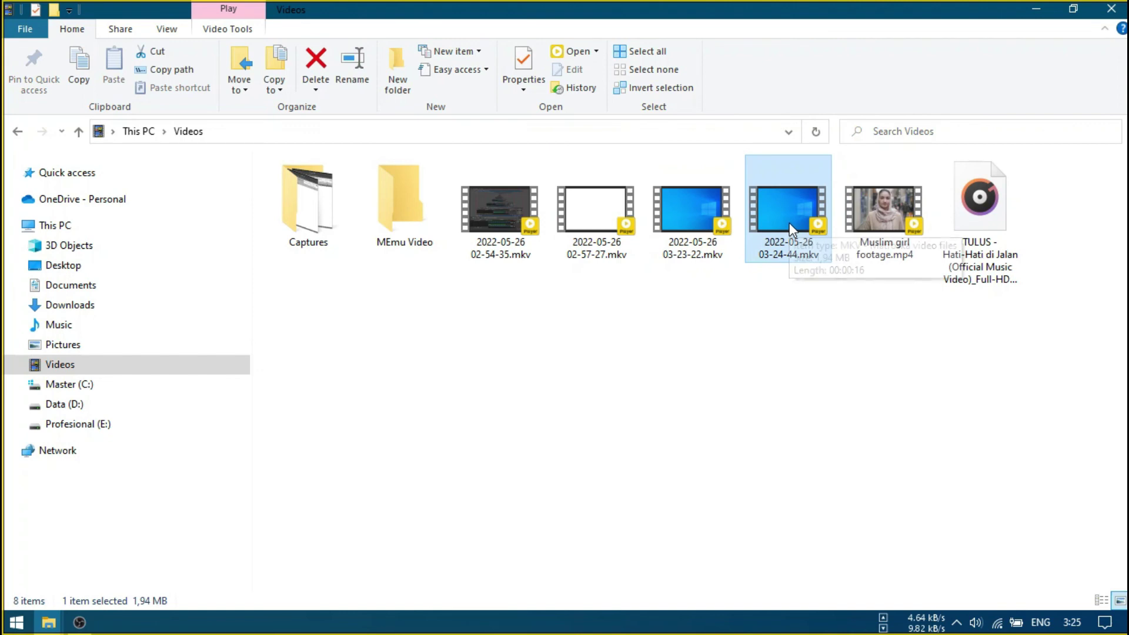
{"action": "double_click", "coordinate": [790, 229]}
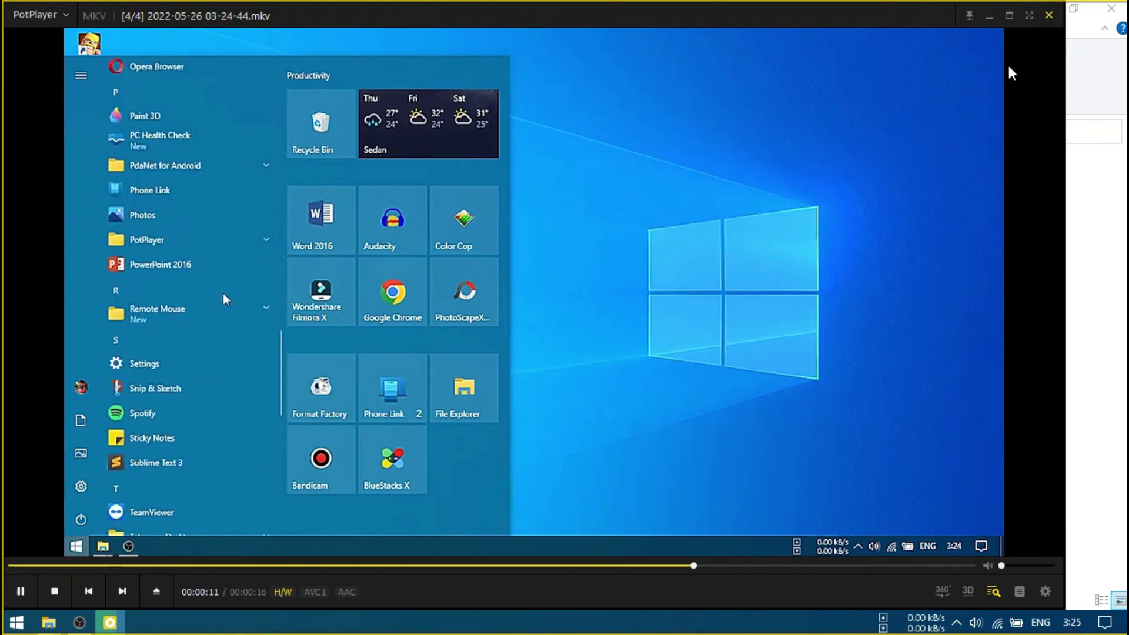
{"action": "left_click", "coordinate": [1051, 15]}
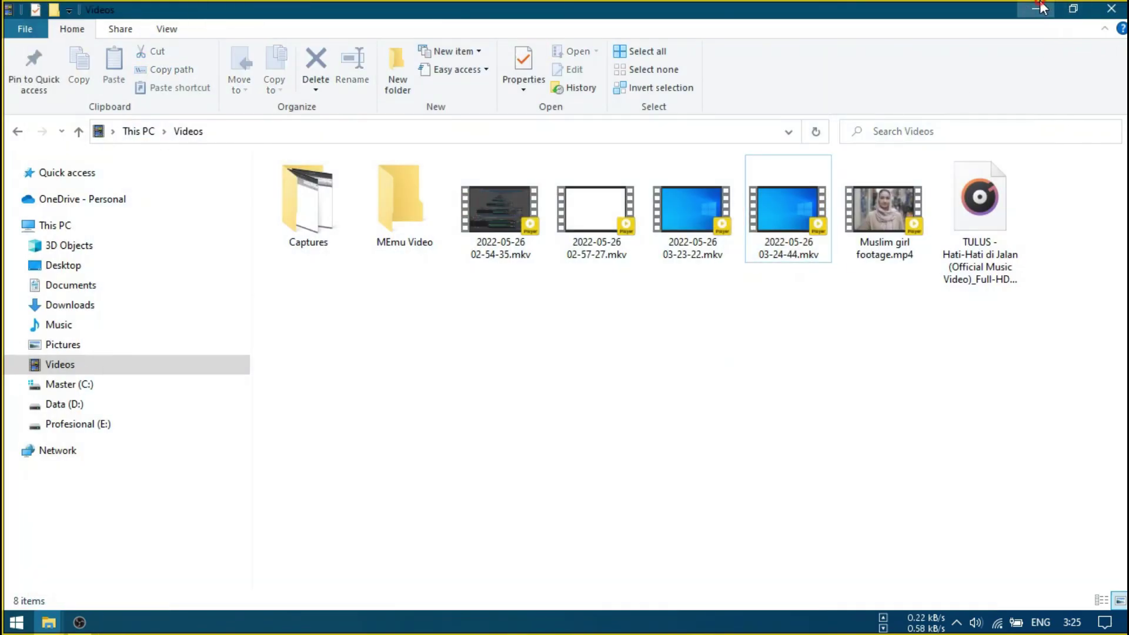
Minimize the Videos folder, bring up OBS Studio to view its main window, and minimize it to the desktop.
{"action": "left_click", "coordinate": [1041, 3]}
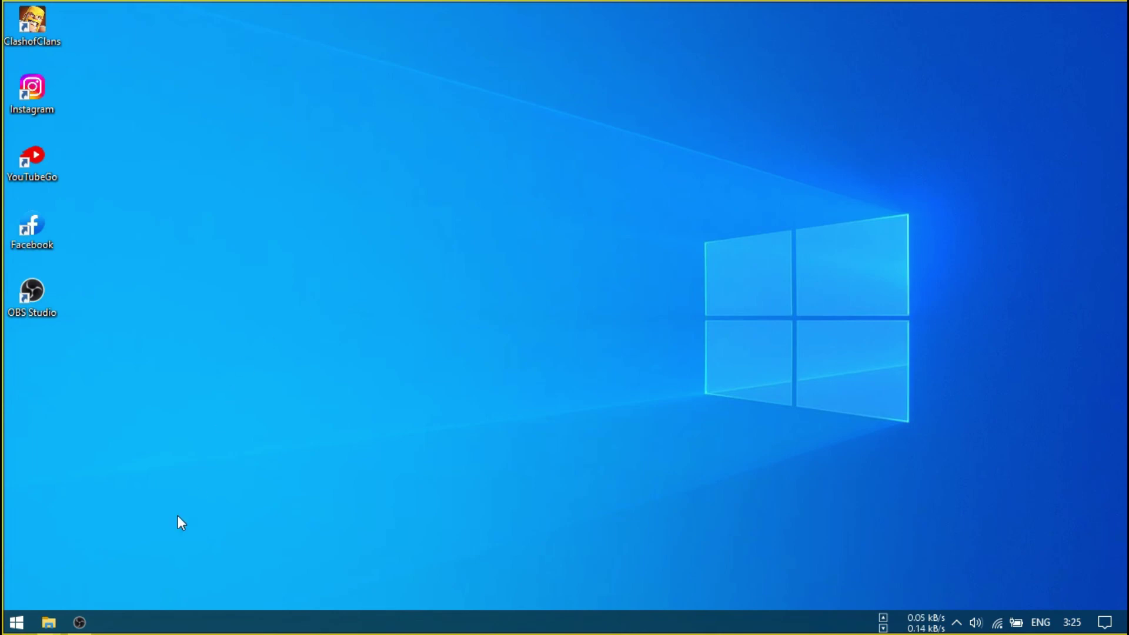
{"action": "left_click", "coordinate": [80, 622]}
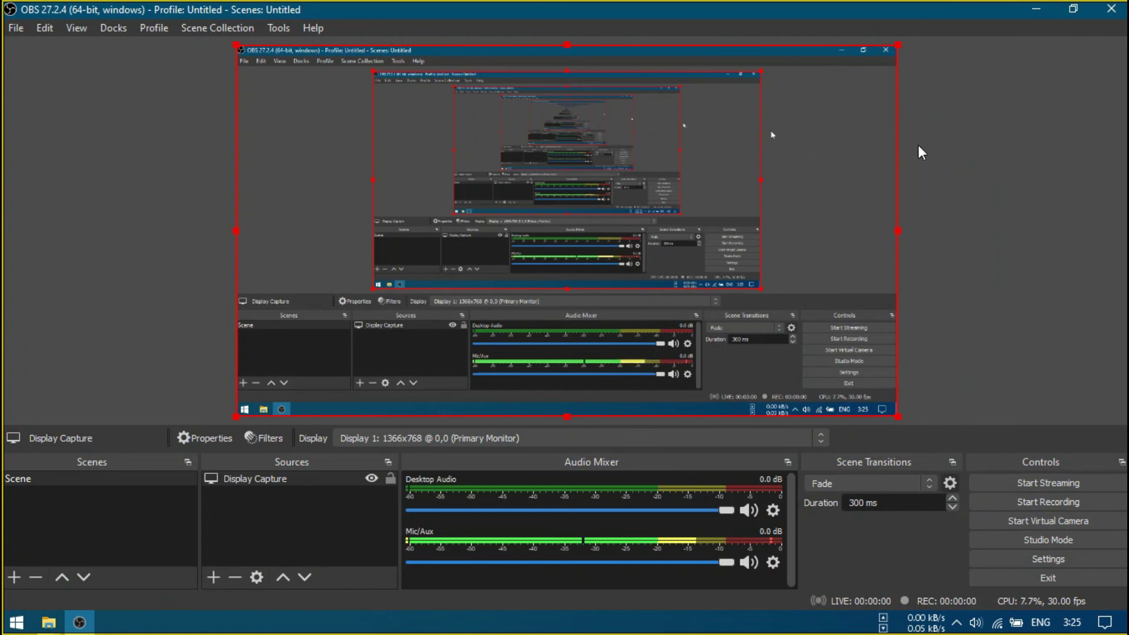
{"action": "left_click", "coordinate": [1038, 11]}
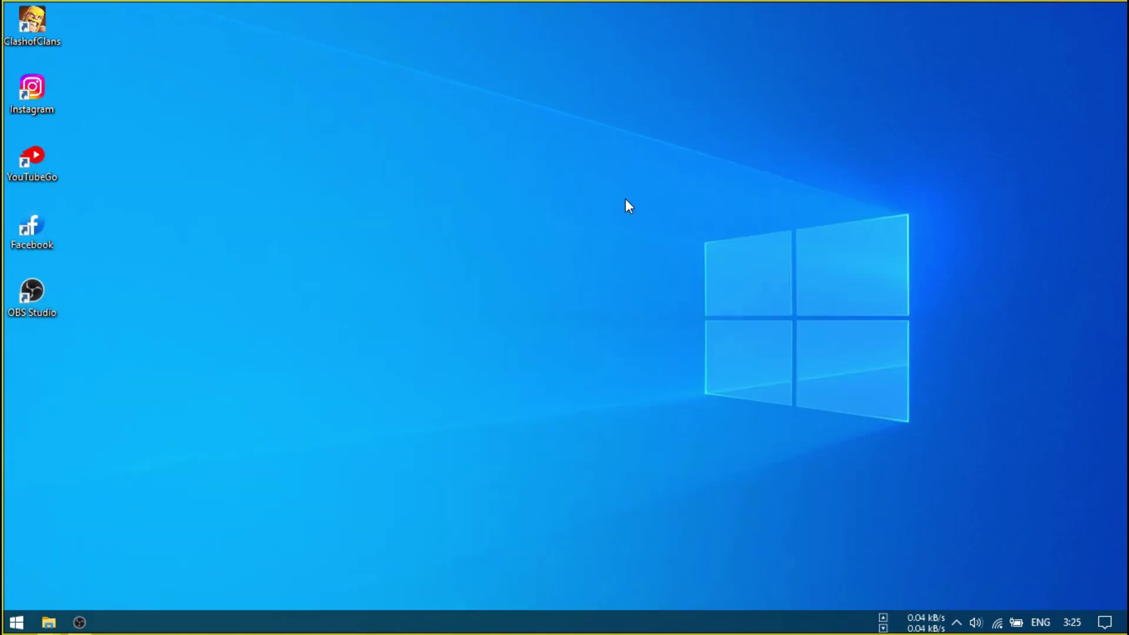